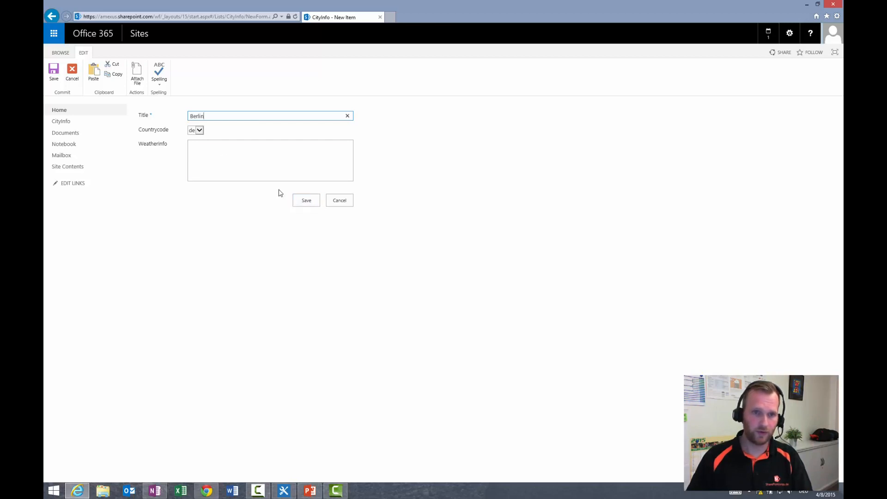
Save the Berlin item and add a second CityInfo item titled Amsterdam with country code nl
left_click(306, 200)
left_click(161, 110)
type("Amsterdam")
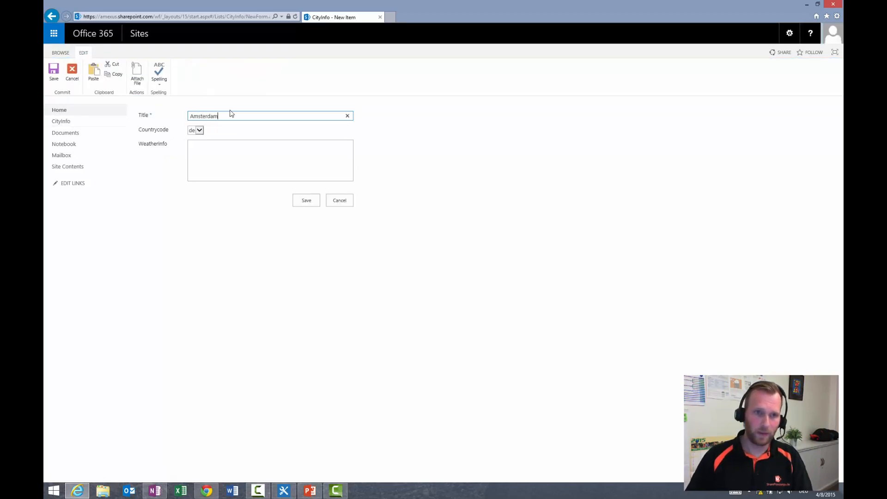
left_click(199, 131)
left_click(194, 159)
left_click(306, 200)
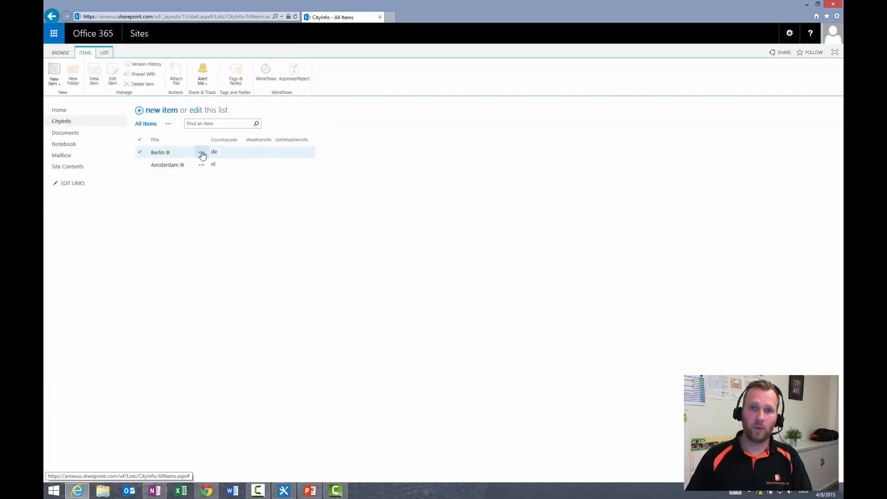
Run Get Weather Info for both the Berlin and Amsterdam items in the CityInfo list
left_click(202, 153)
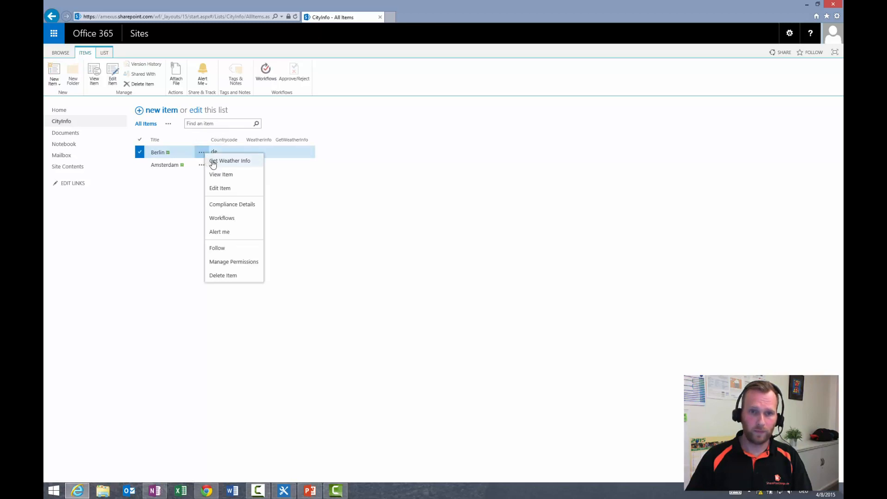
left_click(225, 214)
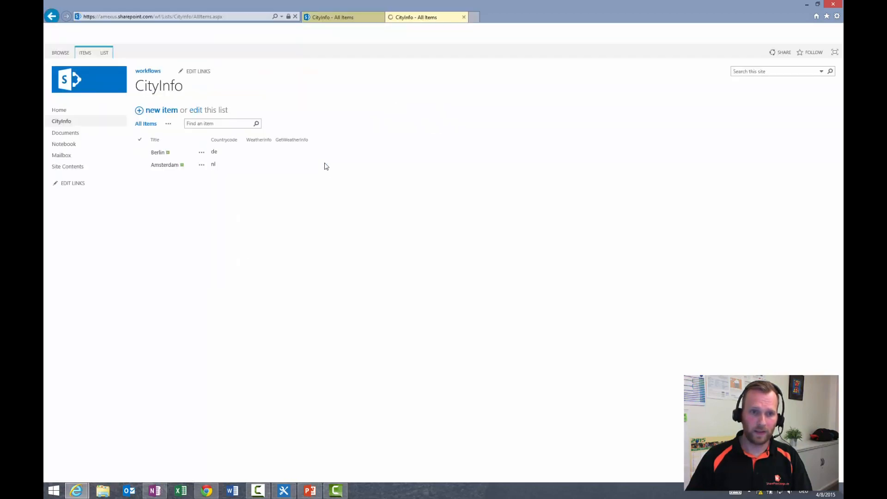
left_click(194, 169)
left_click(202, 166)
left_click(206, 175)
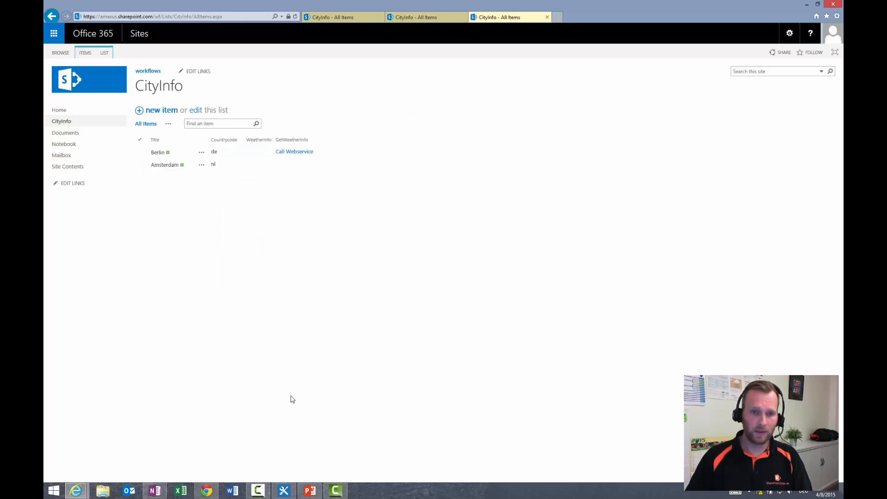
Switch to SharePoint Designer and open the GetWeatherInfo list workflow for editing in the text-based designer
mouse_move(282, 493)
left_click(283, 449)
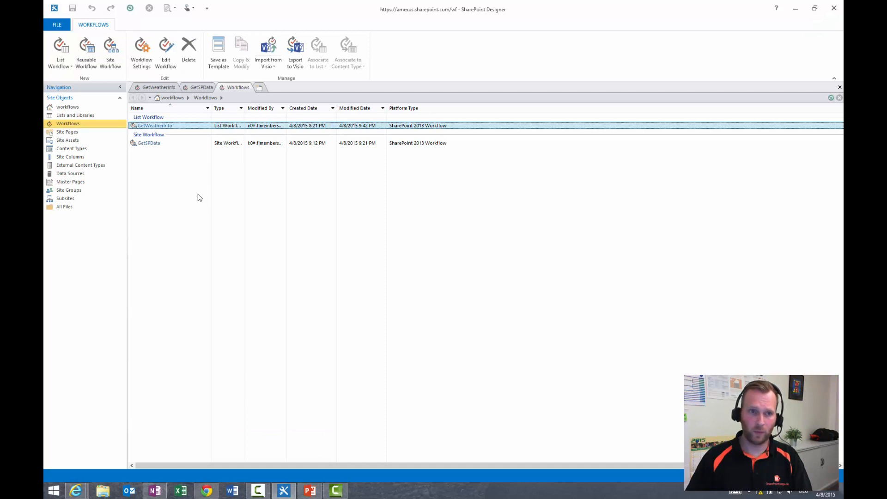
left_click(168, 125)
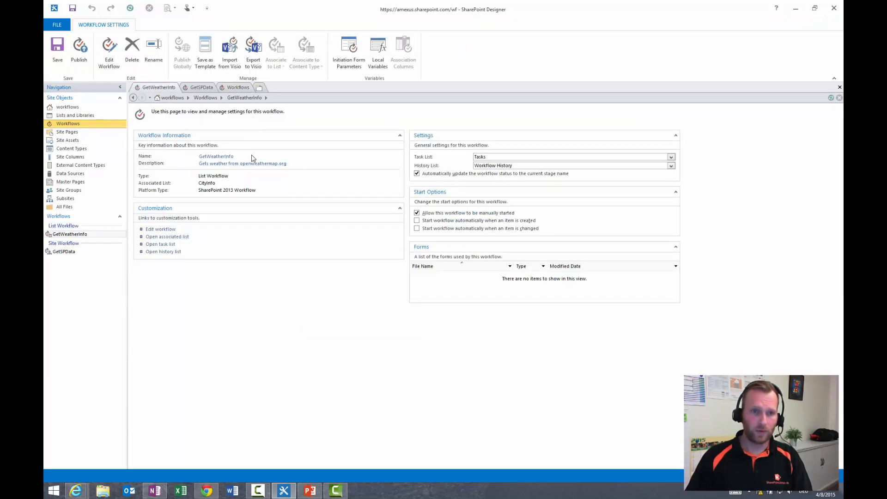
left_click_drag(237, 175, 202, 183)
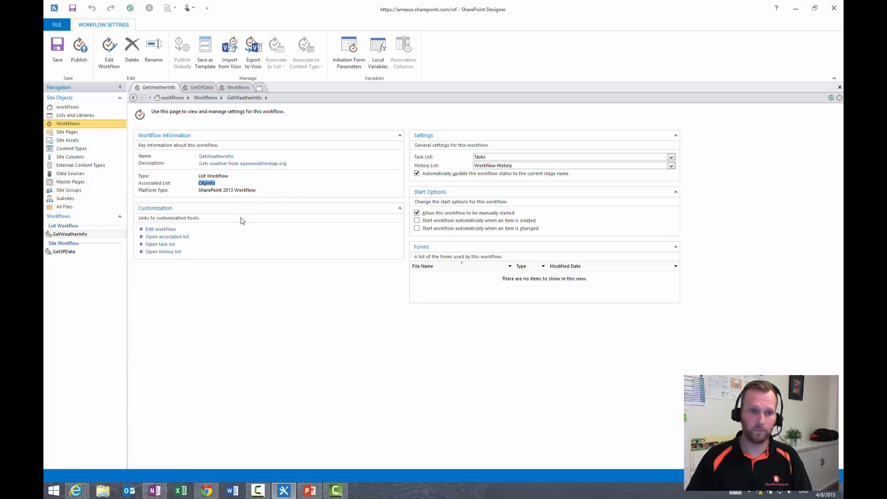
left_click(172, 229)
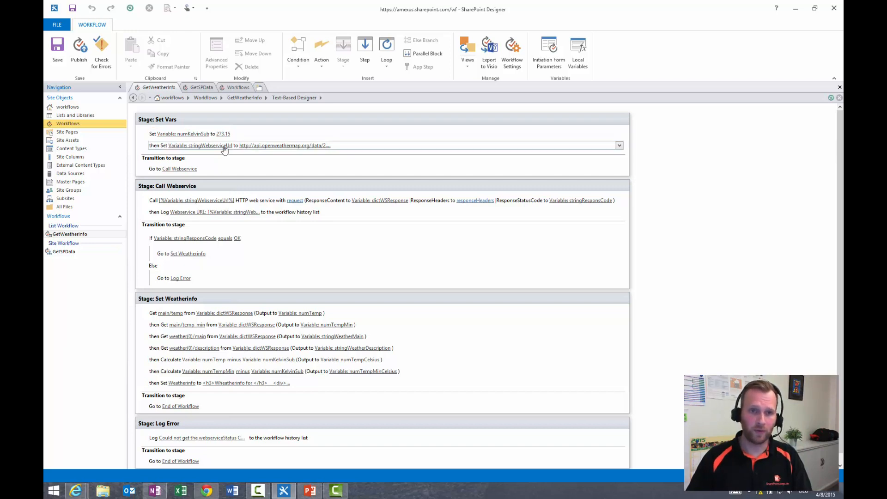
Add a lookup to the current item's Title at the end of the stringWebserviceUrl value in the Set Vars stage
left_click(277, 146)
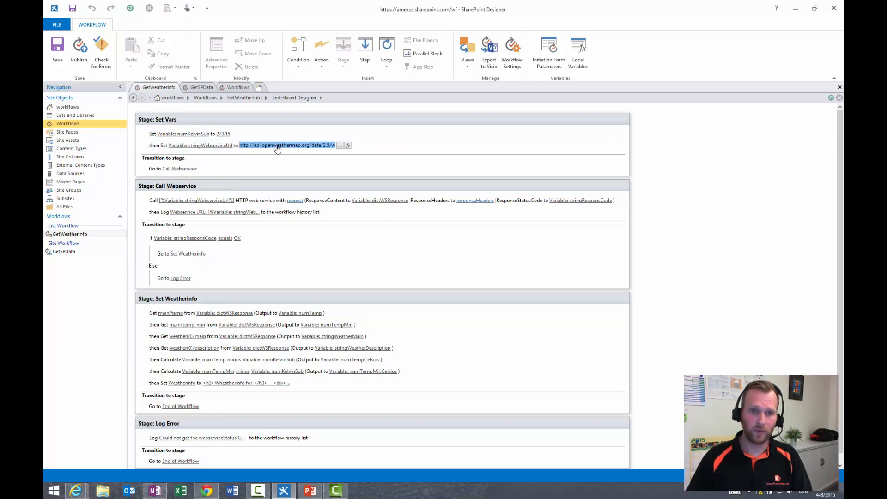
left_click(340, 146)
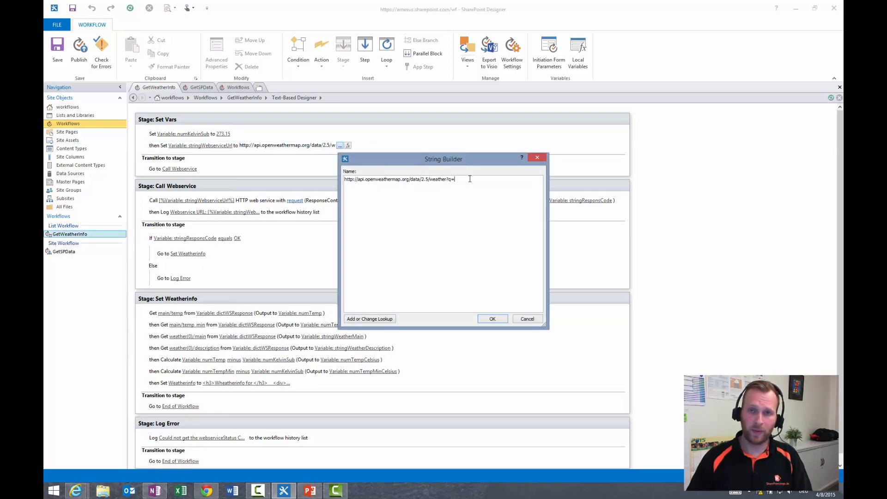
left_click(392, 319)
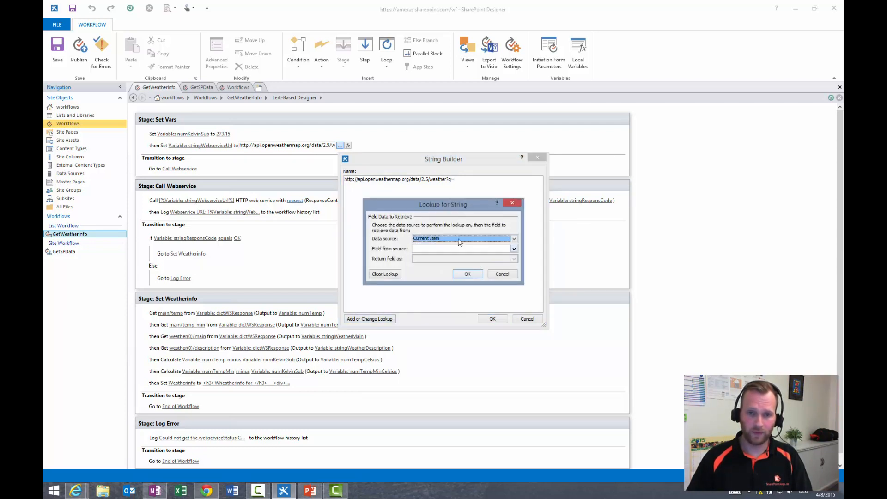
left_click(456, 249)
scroll(462, 270, "down", 5)
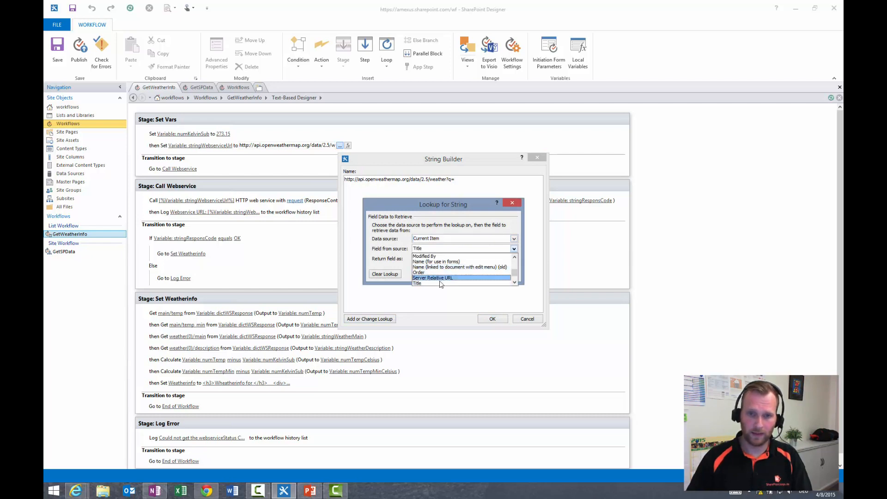
left_click(468, 271)
left_click(467, 274)
Append a comma and a lookup to the current item's Countrycode to the web service URL, and confirm the string
type(",")
left_click(387, 320)
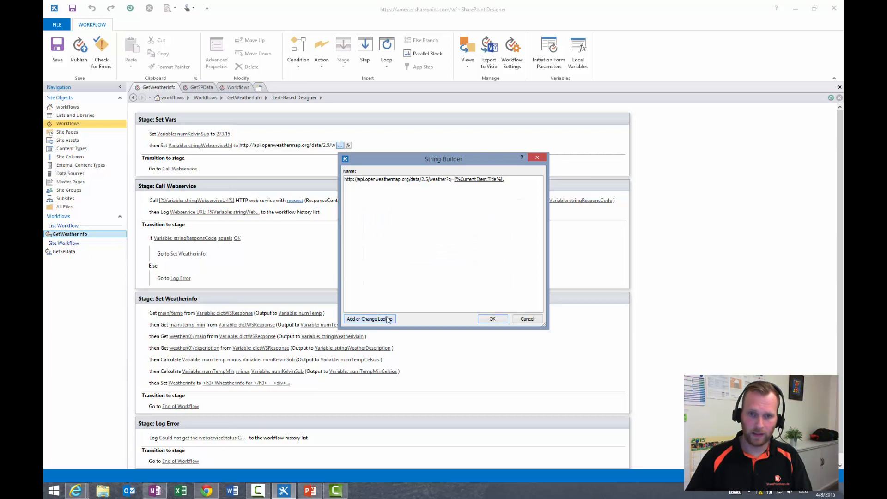
left_click(443, 248)
left_click(427, 283)
left_click(466, 274)
left_click(490, 319)
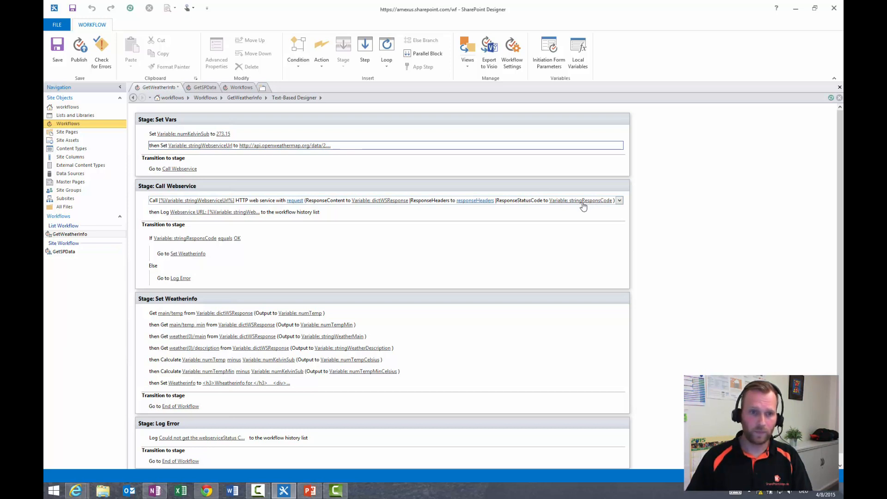
Examine the message logged to the workflow history list in the Call Webservice stage, with its URL and status code variables
left_click(236, 214)
left_click(235, 212)
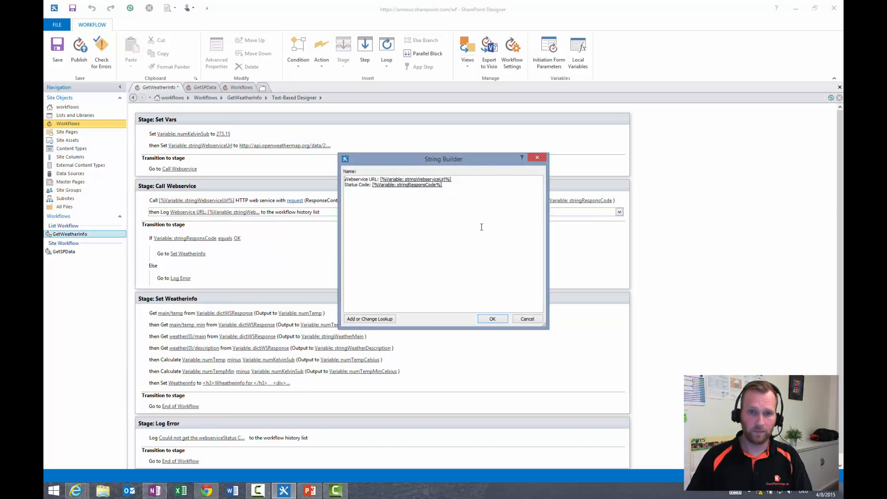
left_click(436, 178)
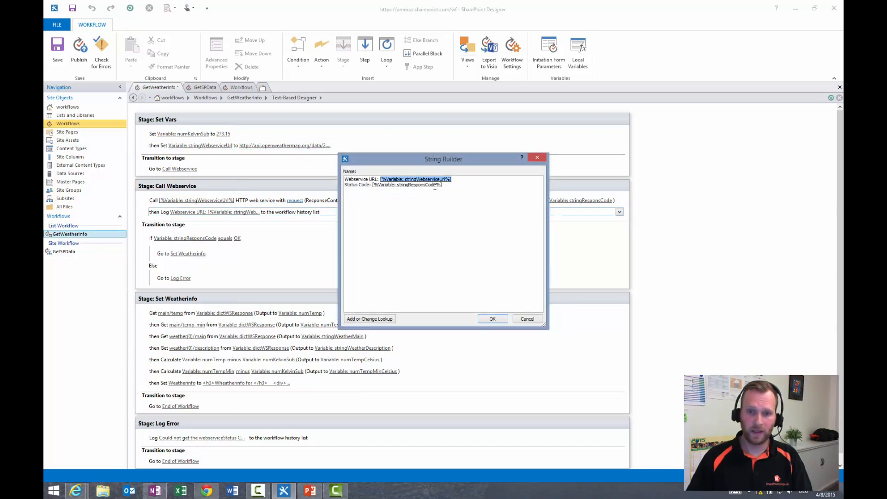
left_click(494, 318)
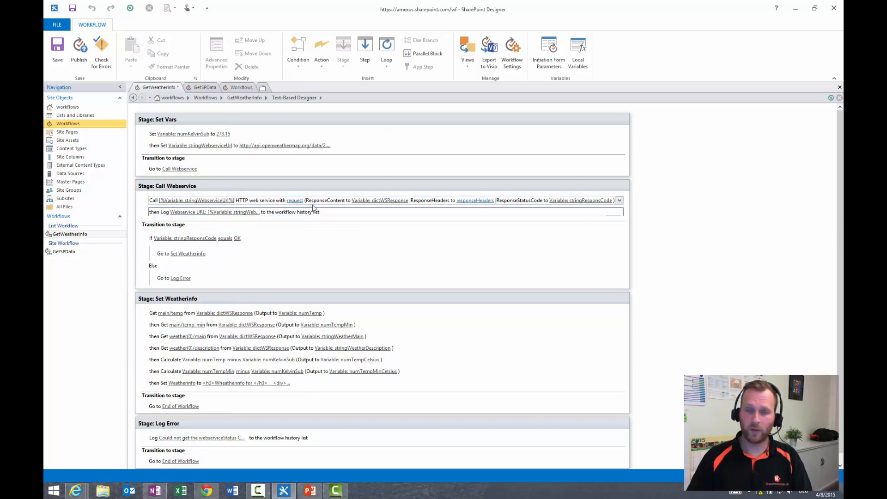
Insert a Get an Item from a Dictionary action below the main/temp_min action in Set Weatherinfo, with item path main/temp_max
scroll(294, 262, "down", 1)
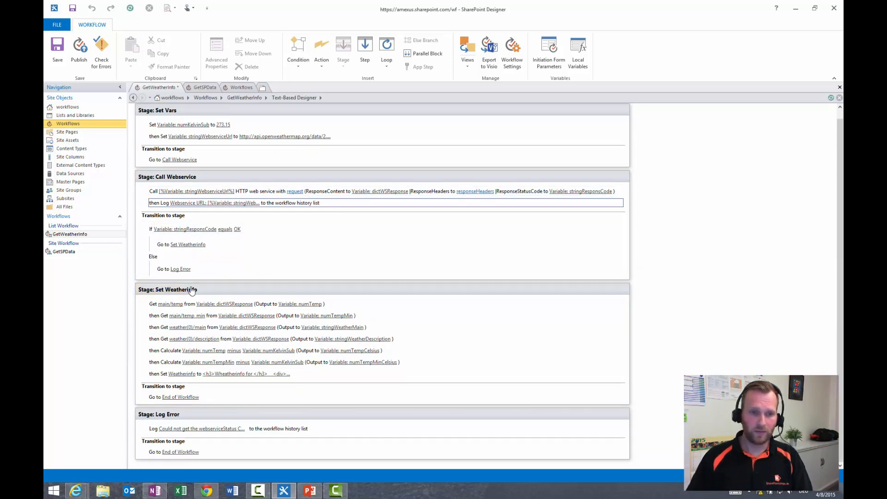
left_click(172, 319)
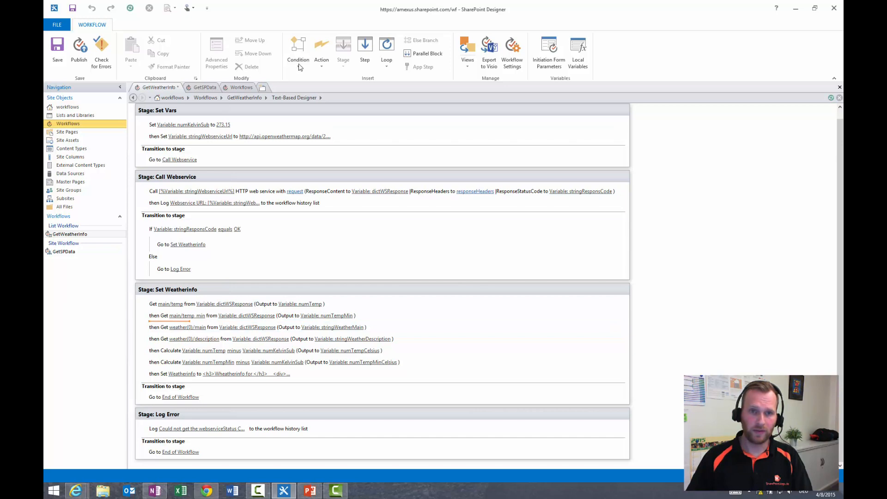
left_click(322, 63)
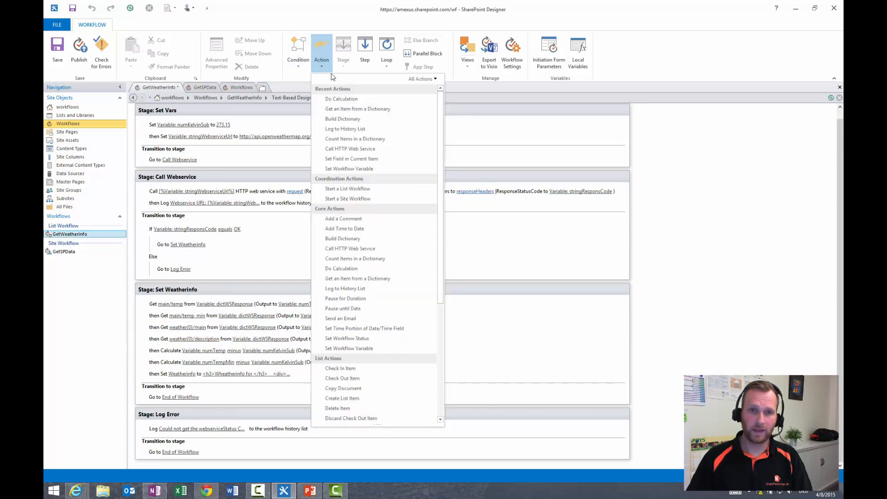
left_click(379, 110)
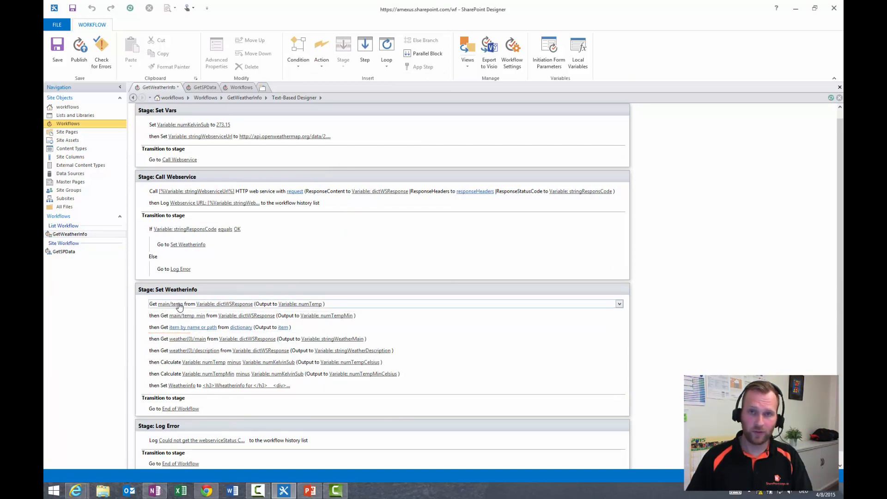
left_click(194, 327)
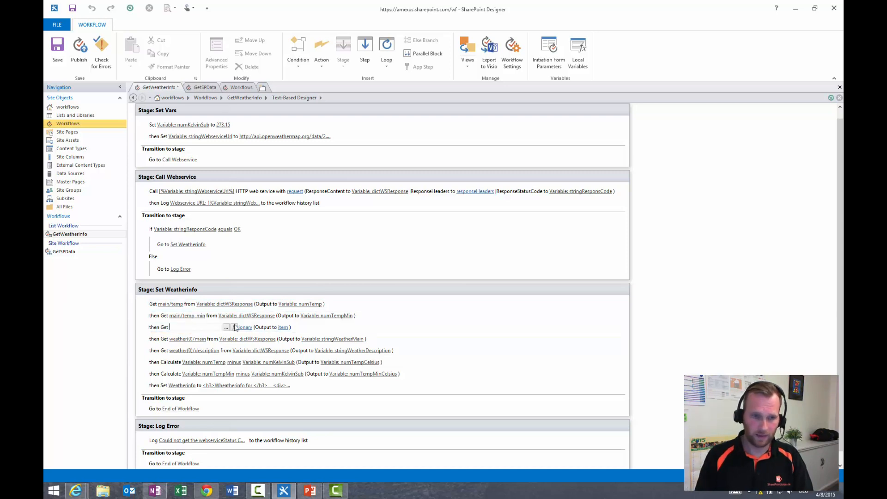
type("main/")
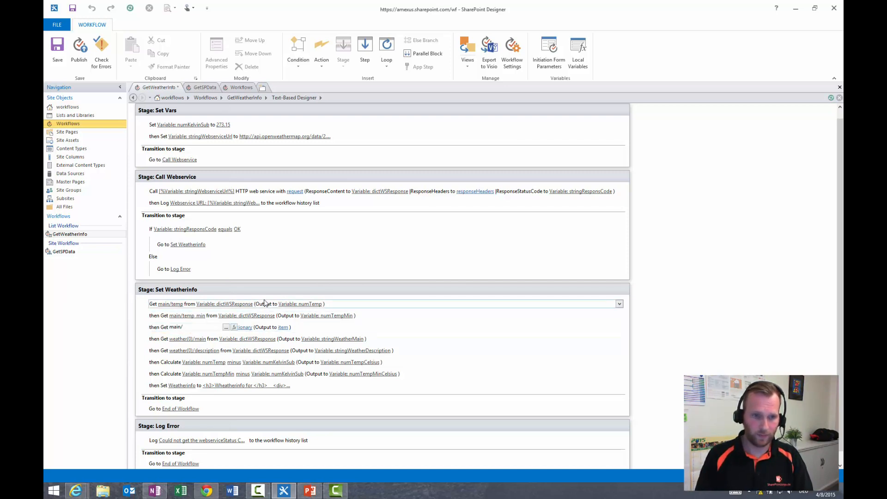
type("temp")
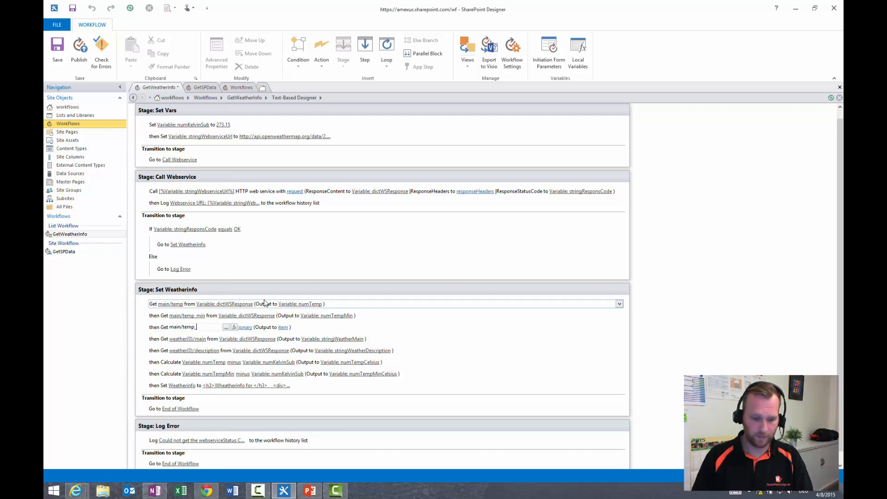
type("_max")
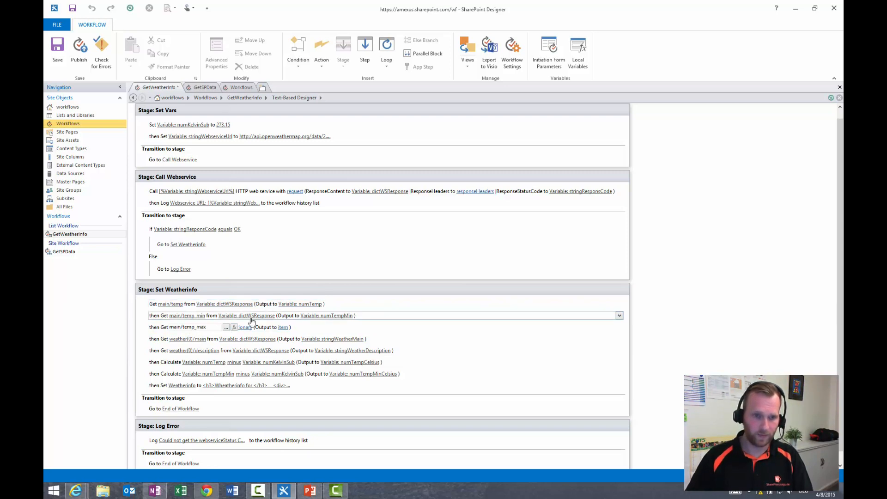
key("Return")
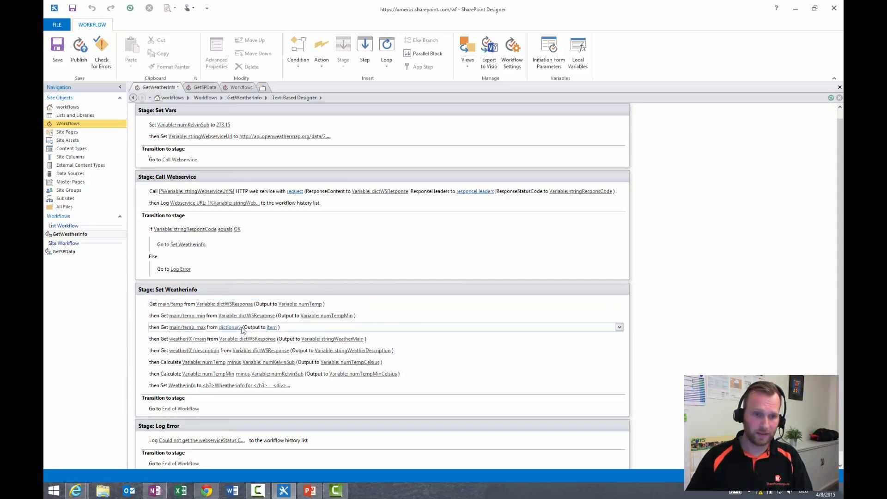
Set the main/temp_max action to read from the dictWSResponse variable and output to the numTempMax variable
left_click(234, 329)
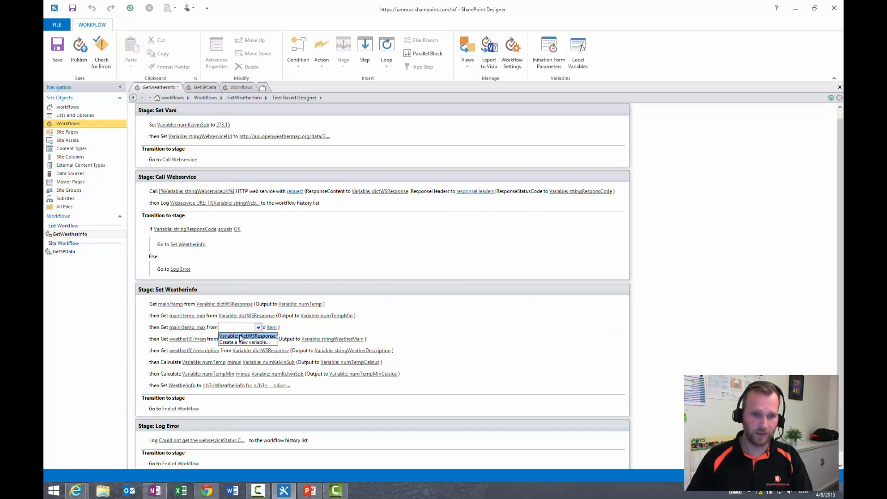
left_click(235, 336)
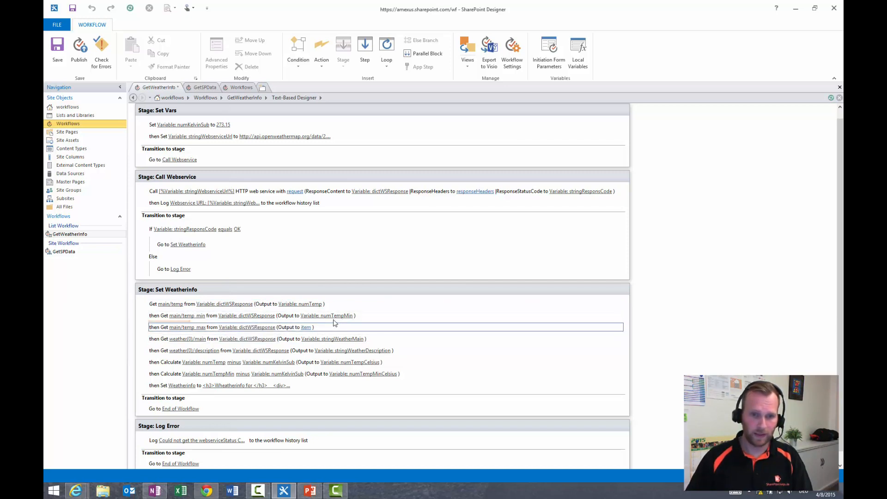
left_click(306, 327)
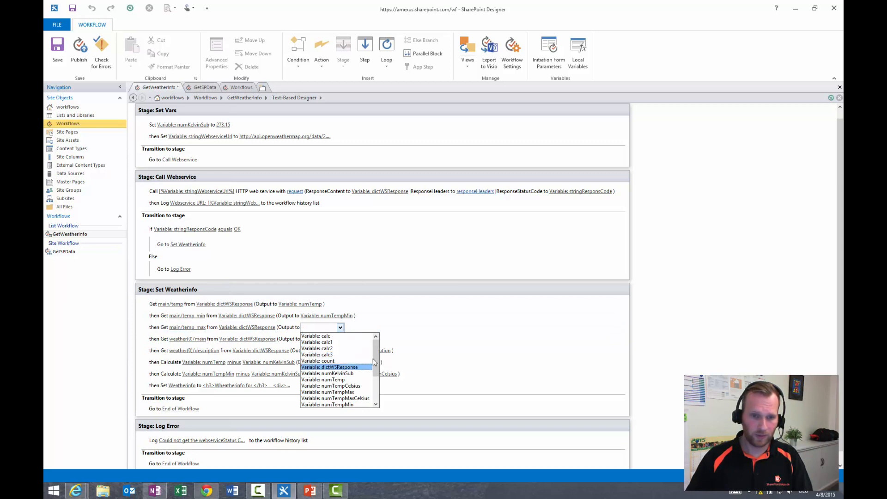
left_click_drag(377, 363, 376, 376)
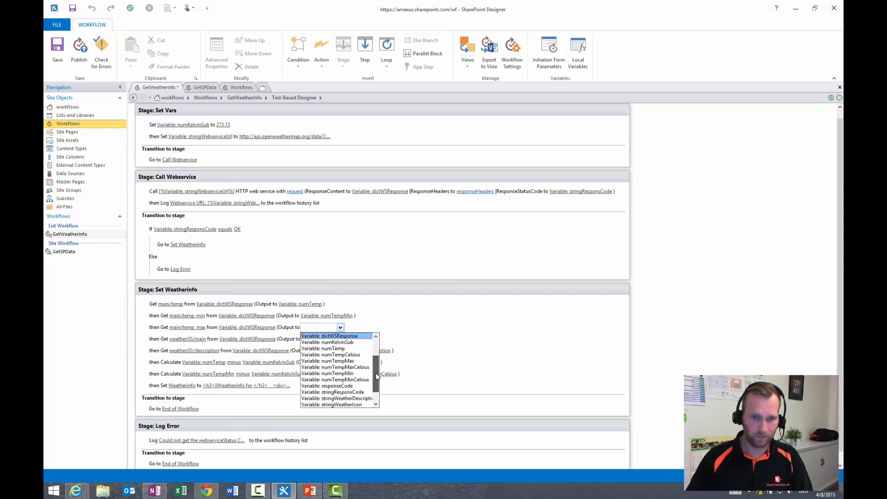
left_click(350, 361)
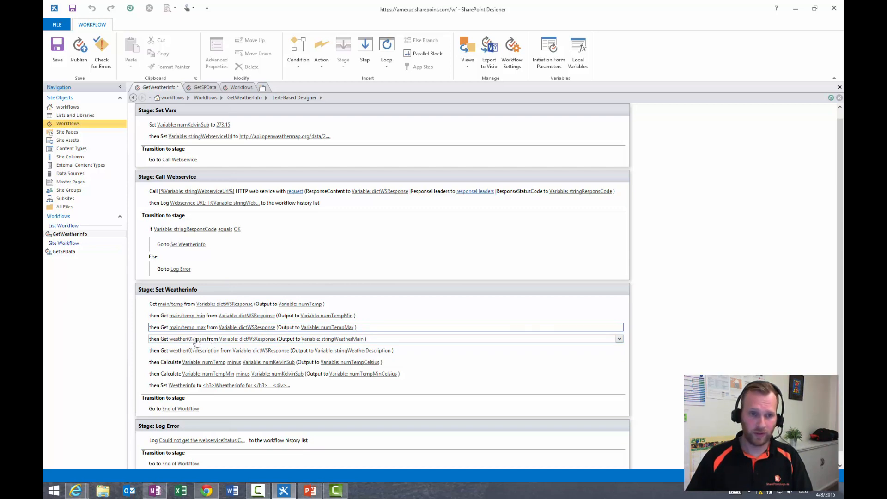
Insert a Get an Item from a Dictionary action below the weather(0)/description action in Set Weatherinfo, with item path weather(0)/icon
left_click(182, 358)
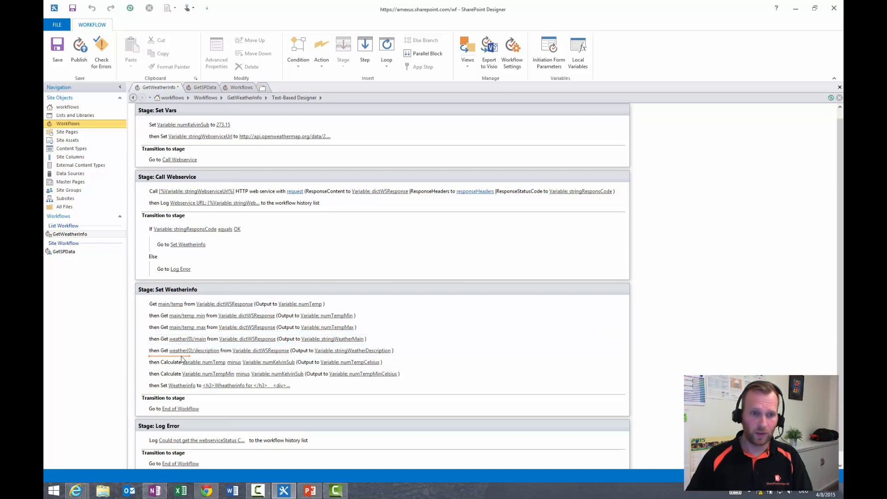
left_click(321, 60)
left_click(354, 99)
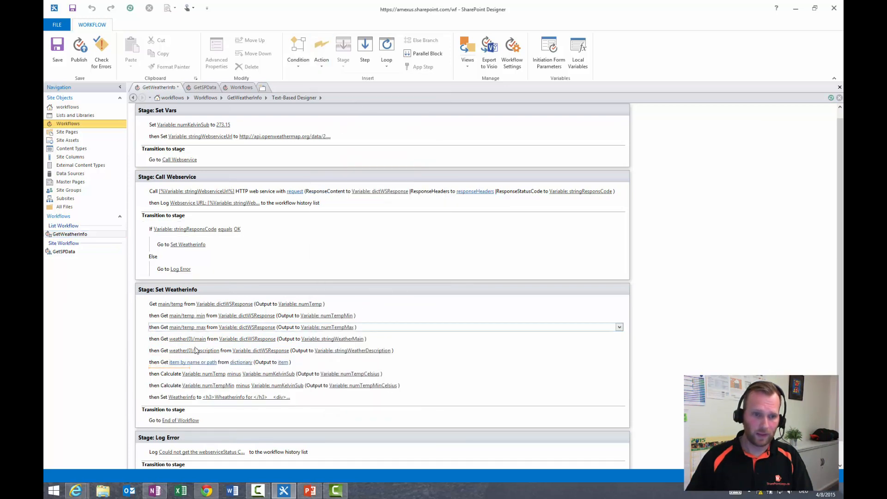
type("weat")
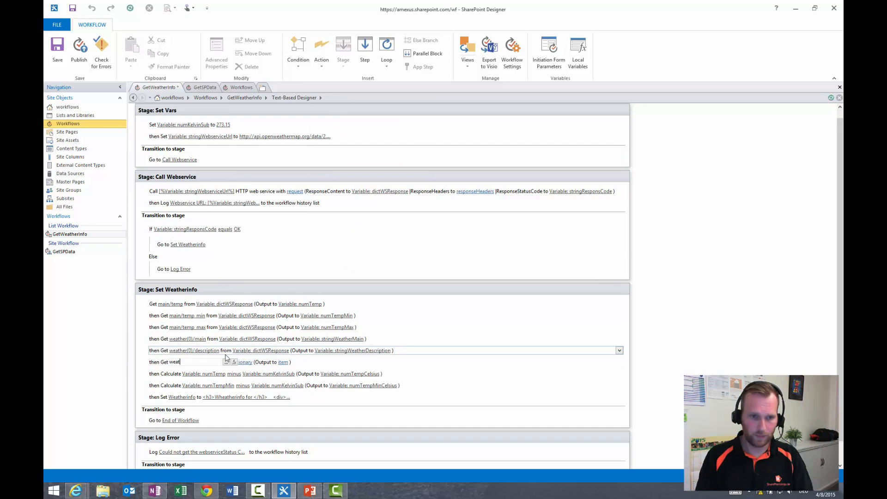
type("her(0)/icon")
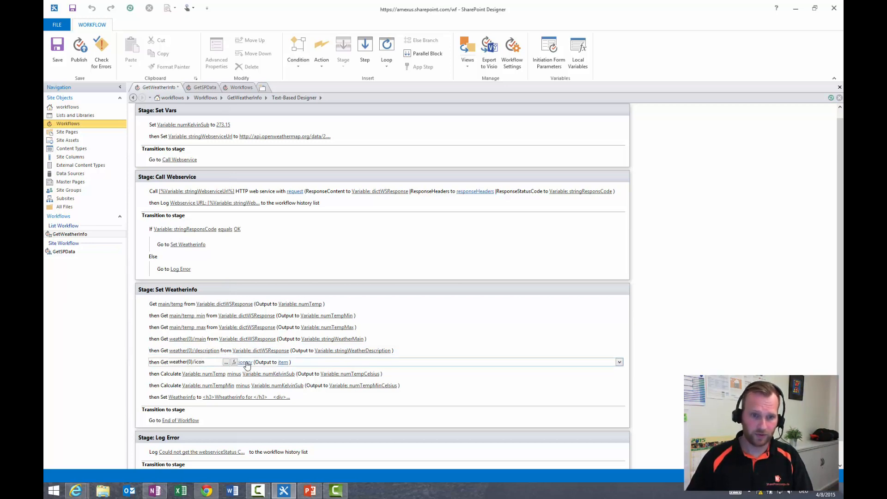
Set the weather(0)/icon action to read from the dictWSResponse variable and output to the stringWeatherIcon variable
left_click(244, 362)
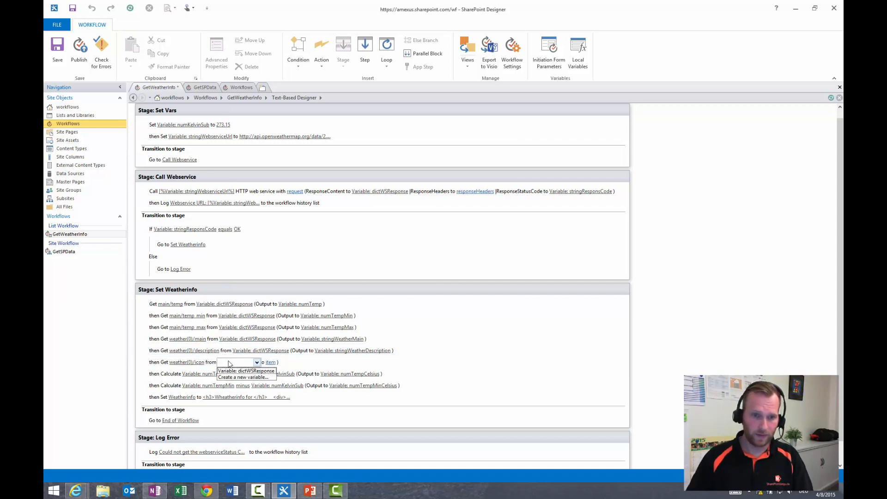
left_click(232, 372)
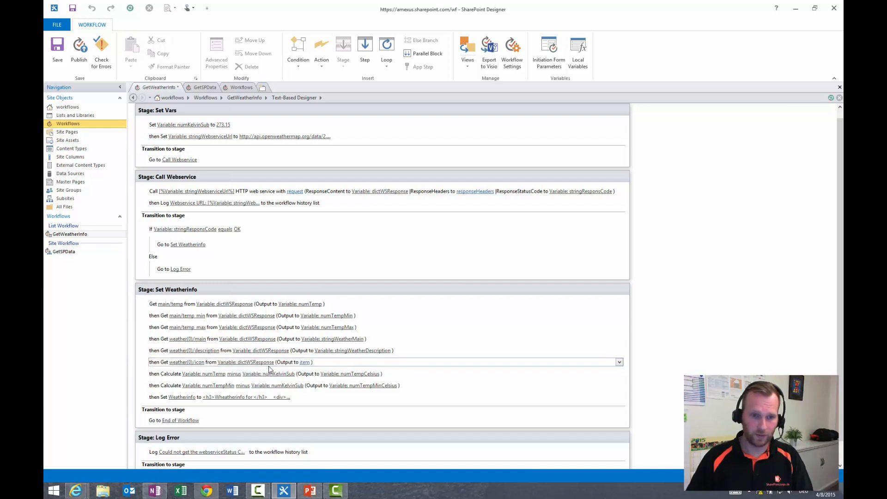
left_click(307, 363)
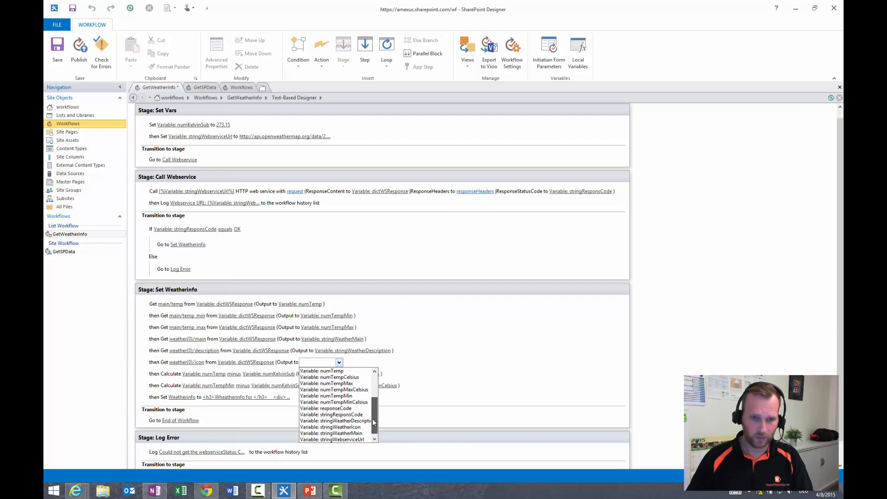
scroll(372, 420, "down", 1)
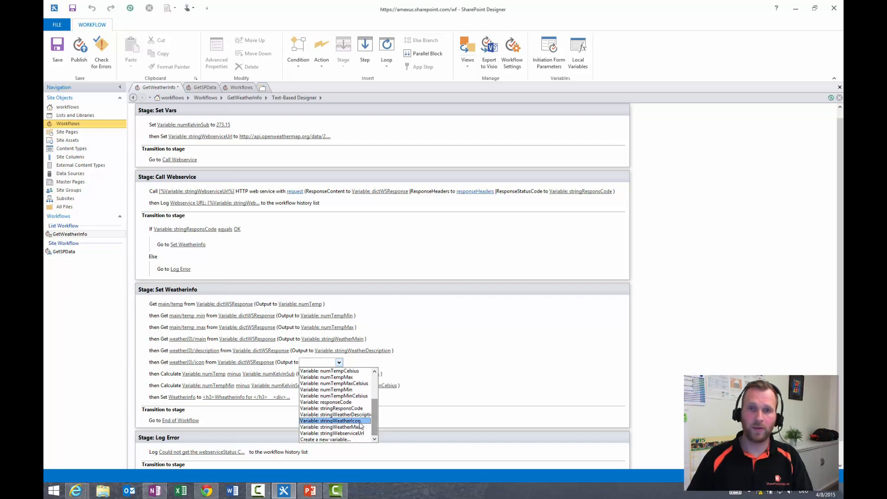
left_click(337, 421)
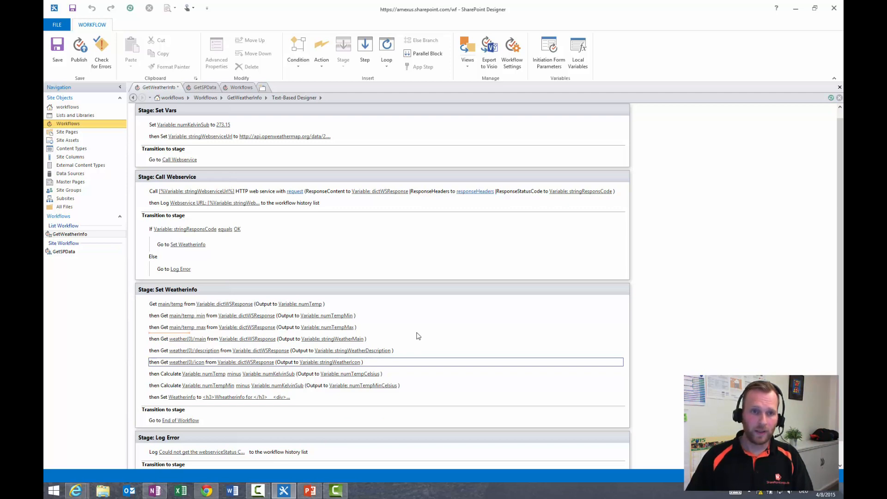
Insert a calculation action below the numTempMin calculation in the Set Weatherinfo stage
left_click(198, 126)
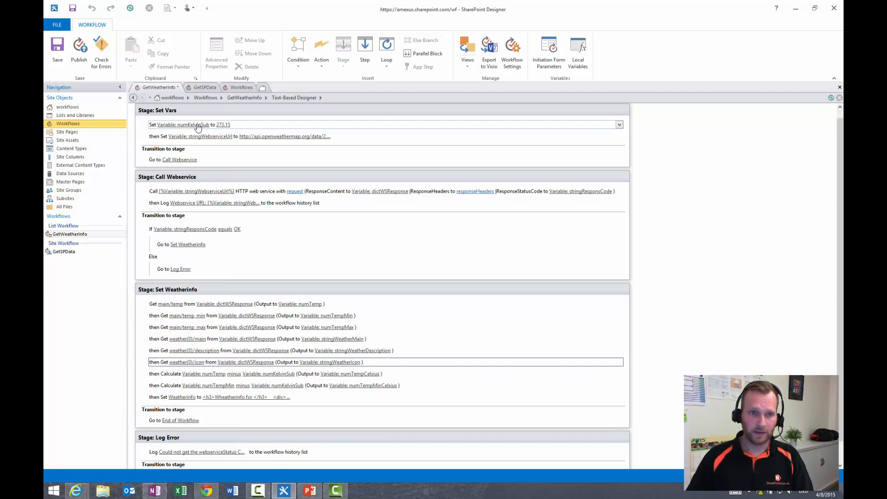
left_click(188, 391)
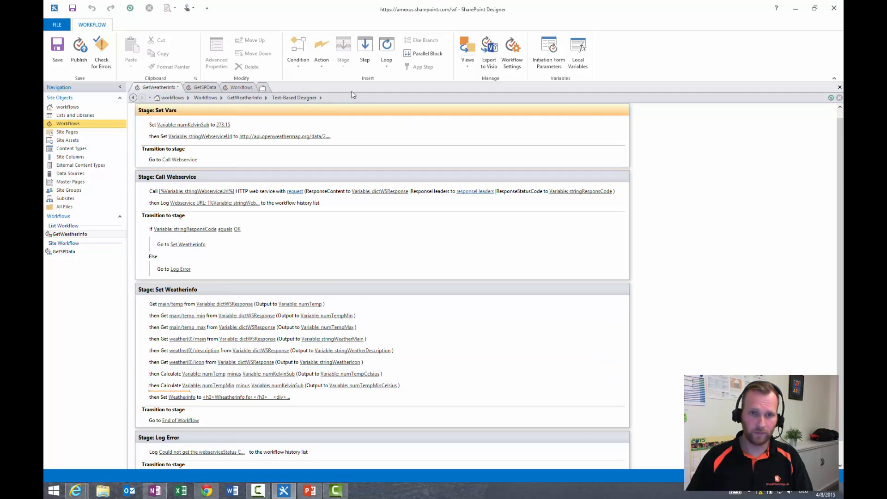
left_click(321, 53)
left_click(342, 108)
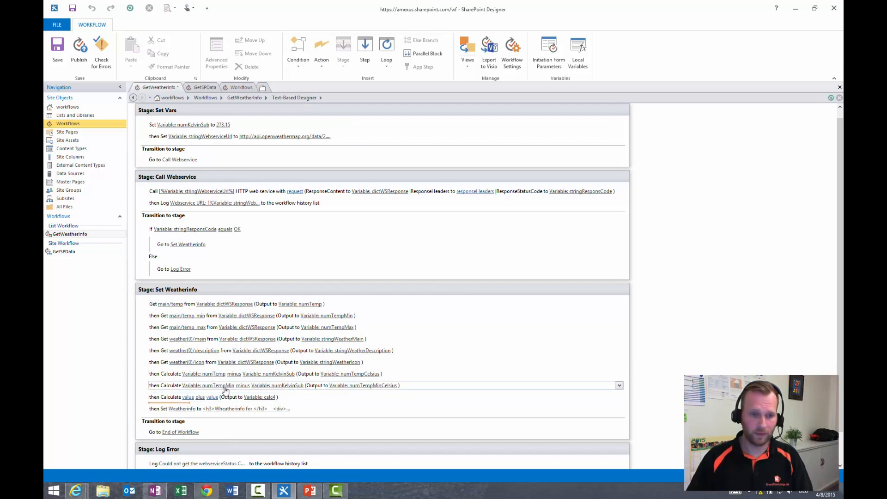
Set the first value of the new calculation to a lookup of the workflow variable numTempMax
left_click(187, 397)
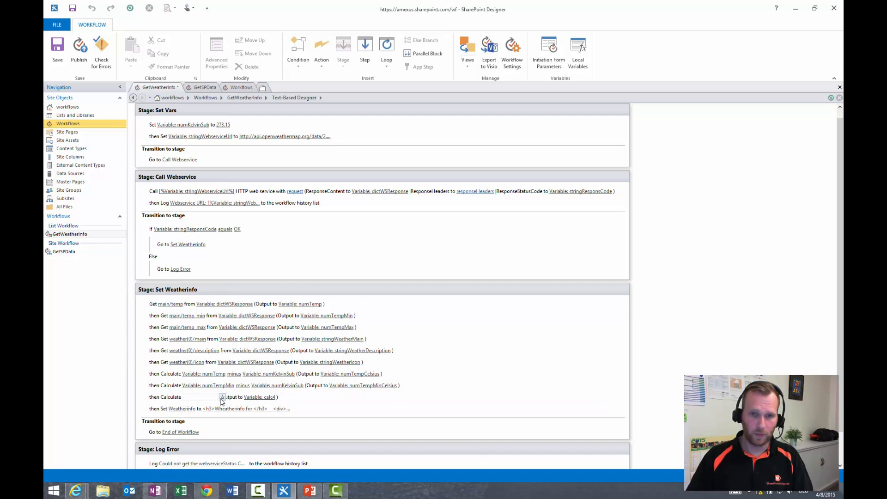
left_click(223, 397)
left_click(434, 238)
left_click(438, 253)
left_click(444, 250)
scroll(460, 263, "down", 4)
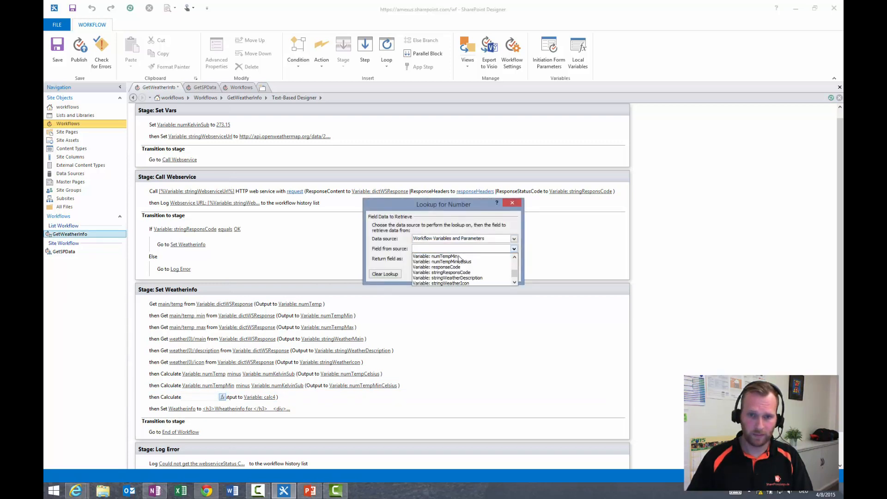
left_click(462, 261)
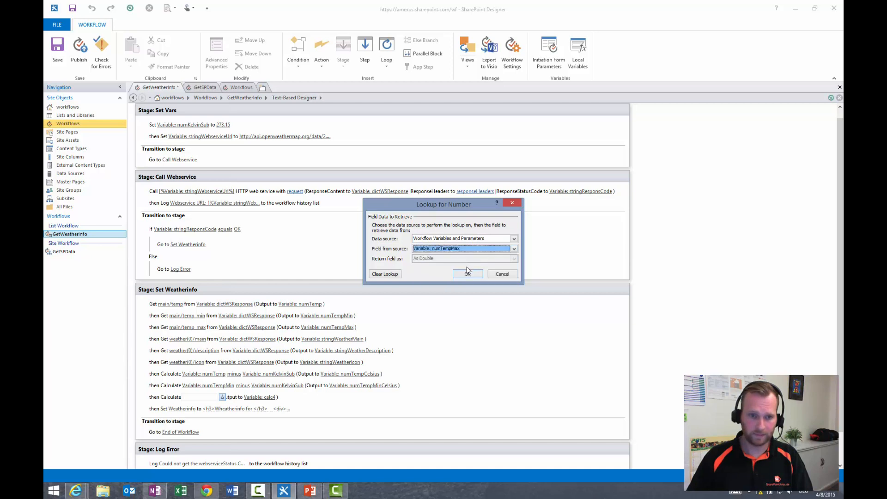
left_click(468, 273)
Make the numTempMax calculation subtract the workflow variable numKelvinSub and output to numTempMaxCelsius
left_click(241, 397)
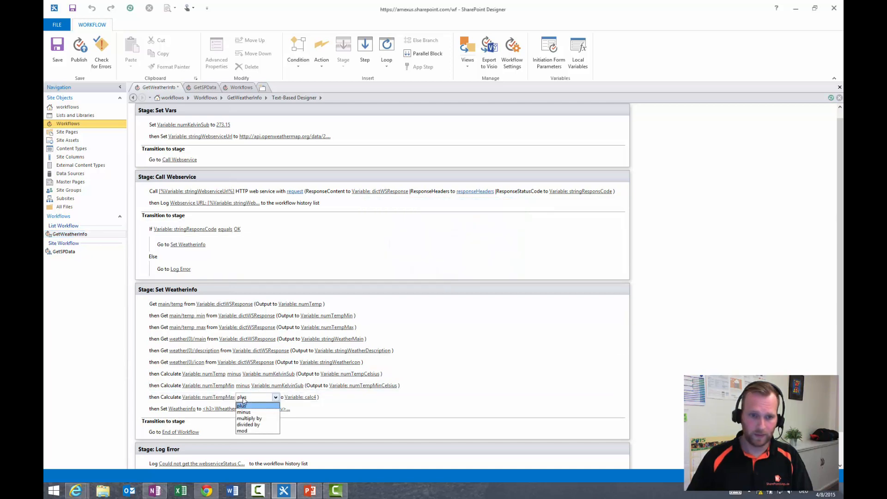
left_click(249, 418)
left_click(260, 398)
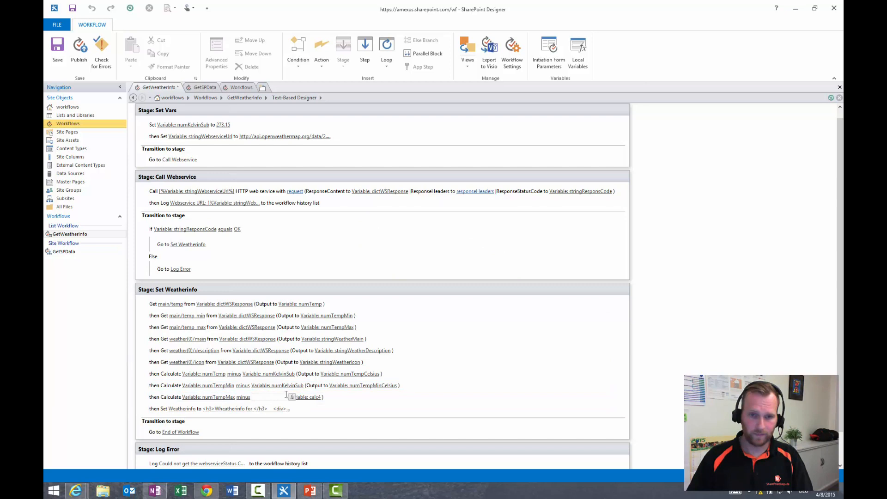
left_click(291, 397)
left_click(447, 240)
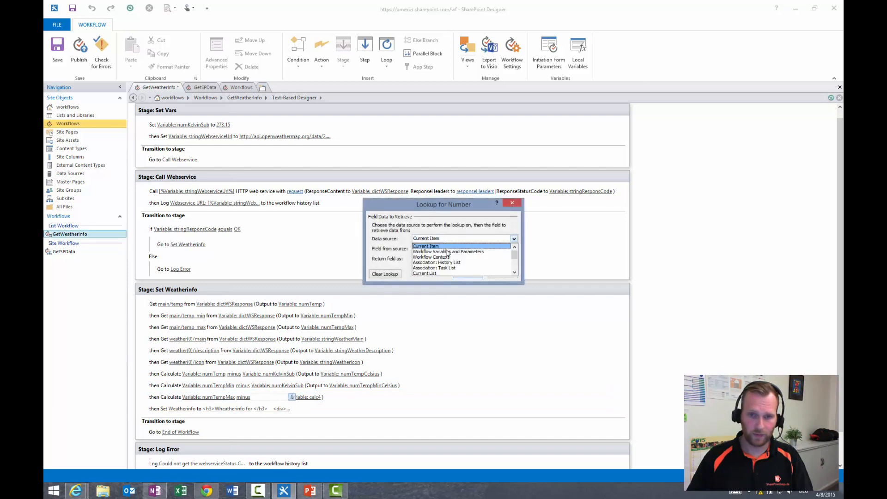
left_click(447, 252)
left_click(449, 249)
scroll(458, 256, "down", 1)
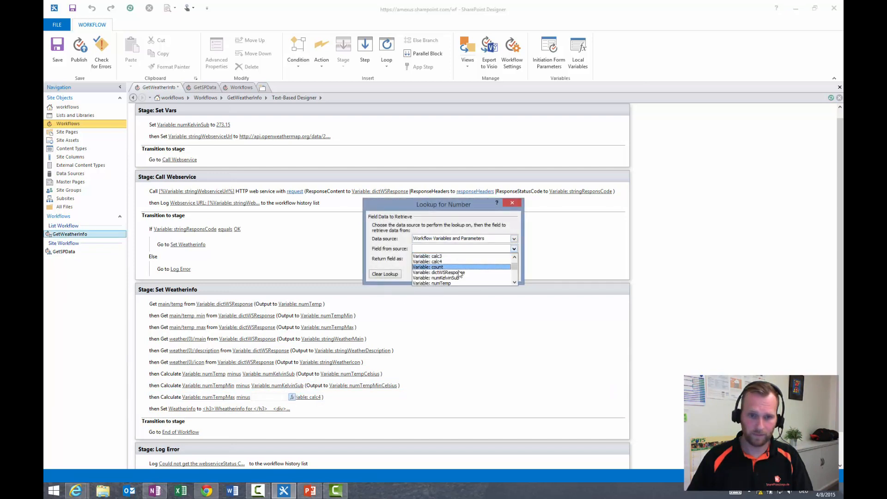
left_click(458, 277)
left_click(460, 276)
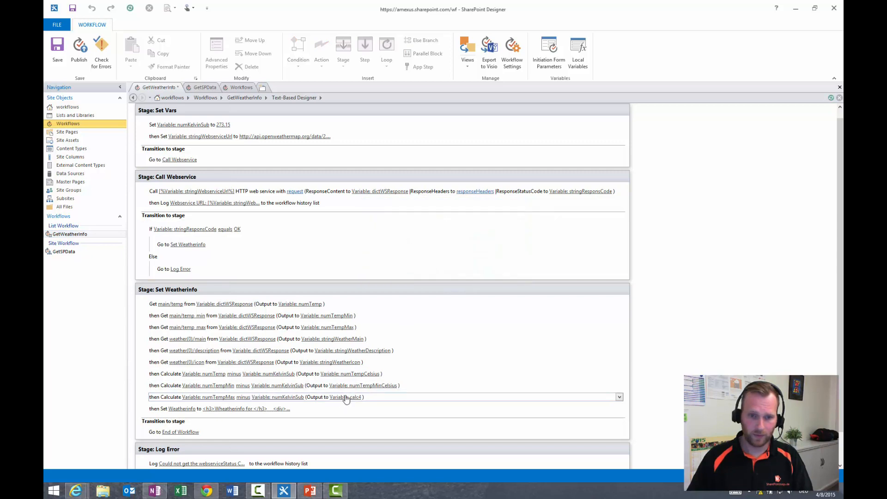
left_click(346, 397)
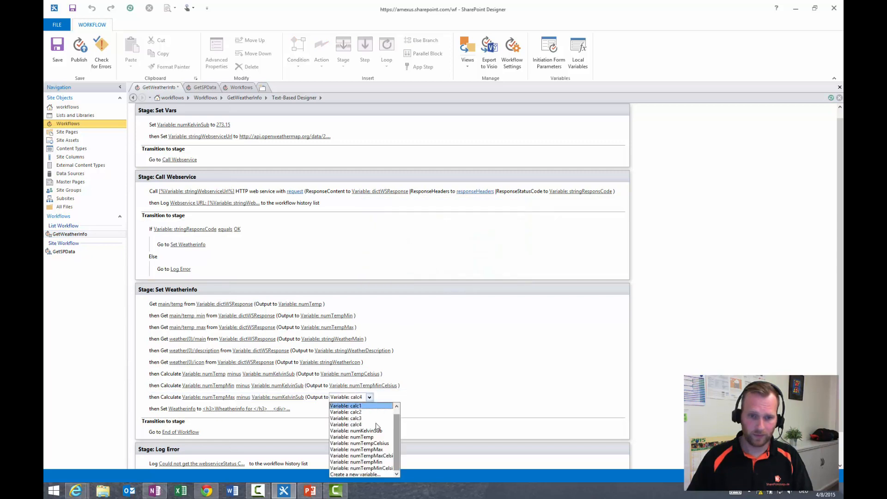
left_click(370, 456)
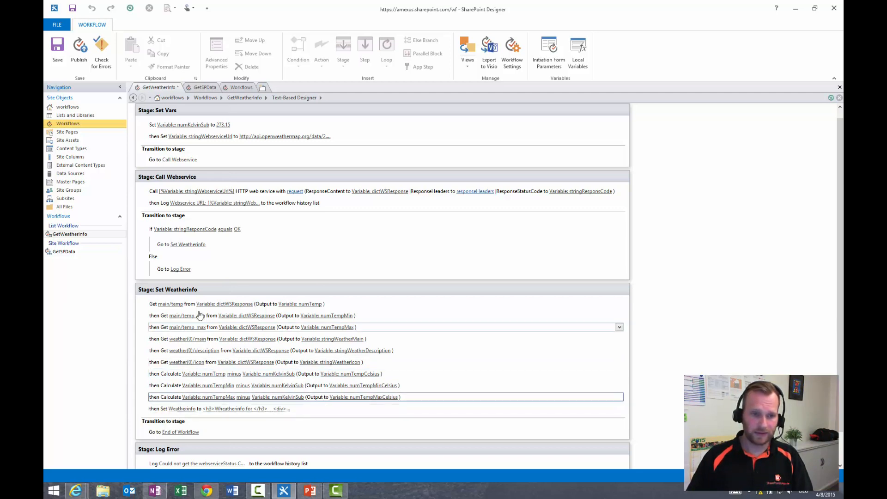
Insert a lookup to the current item's Title after "Wheatherinfo for" in the HTML string of the Set Weatherinfo field action
left_click(224, 409)
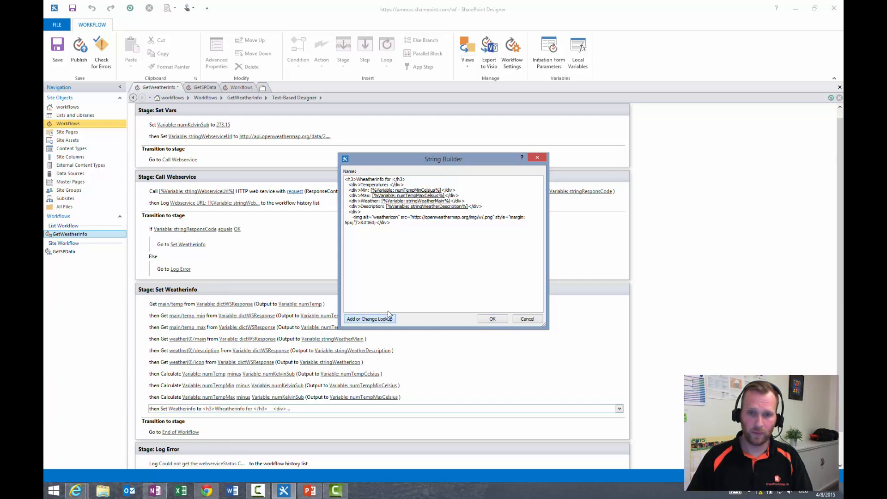
left_click(370, 318)
left_click(455, 249)
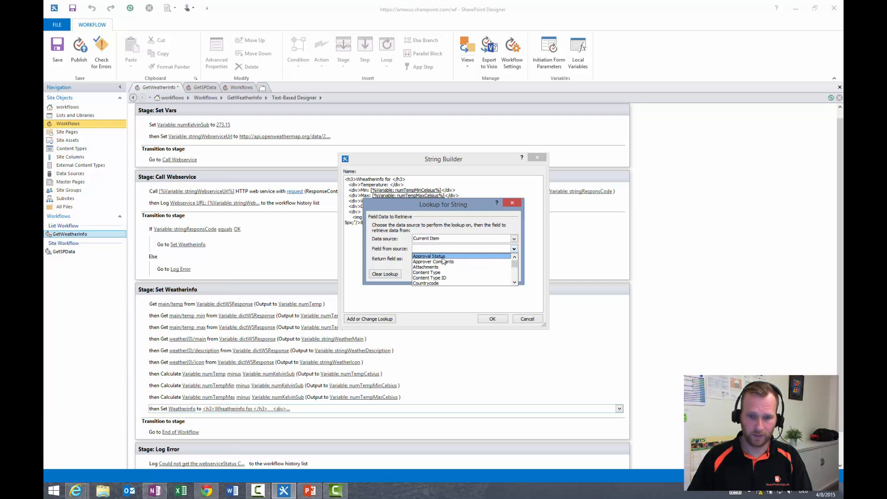
scroll(444, 261, "down", 5)
left_click(444, 283)
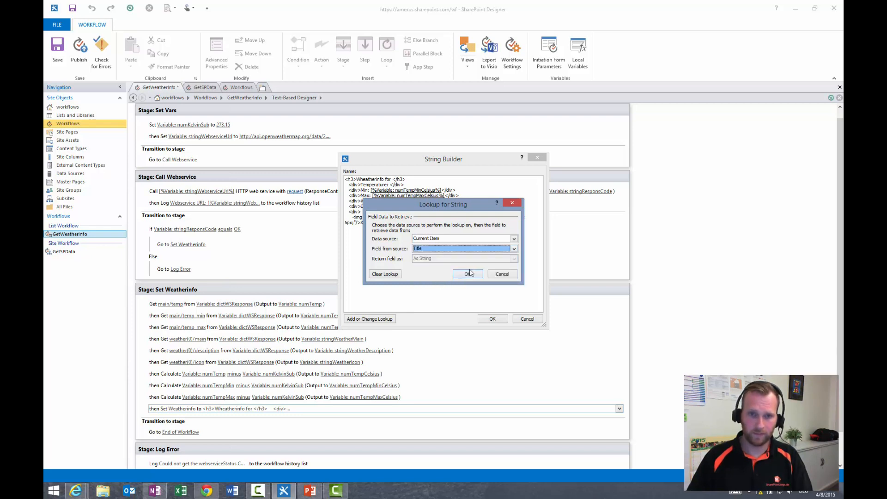
left_click(468, 274)
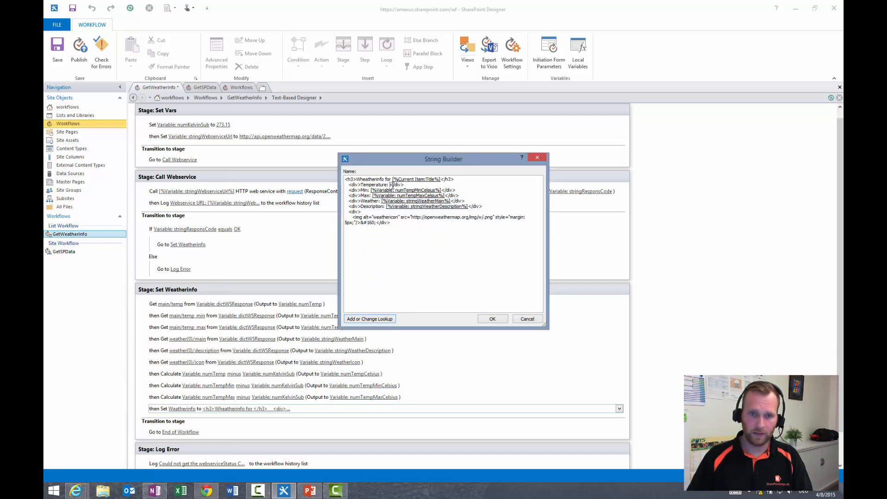
Insert a lookup to the workflow variable numTempCelsius after "Temperature:" in the HTML string
left_click(370, 319)
left_click(453, 239)
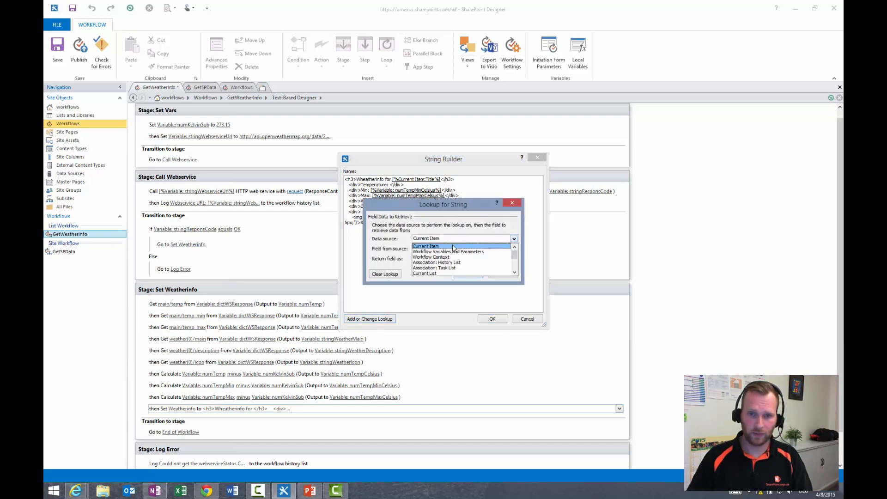
left_click(455, 256)
left_click(455, 249)
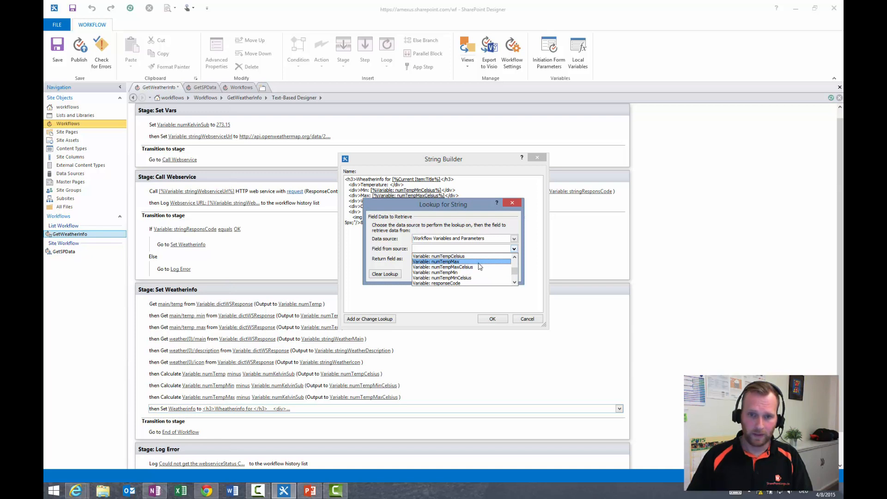
left_click(482, 257)
left_click(477, 275)
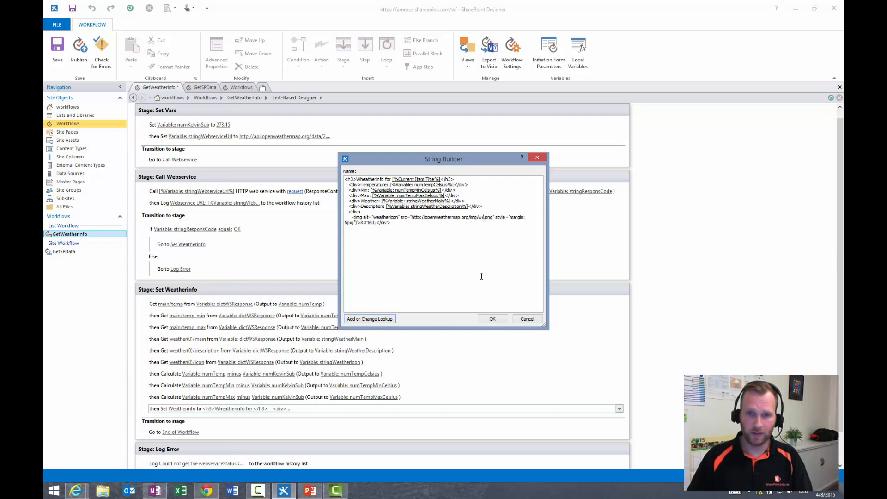
Insert a lookup to the workflow variable stringWeatherIcon before ".png" in the image URL, returned as a string, and confirm the HTML string
left_click(391, 318)
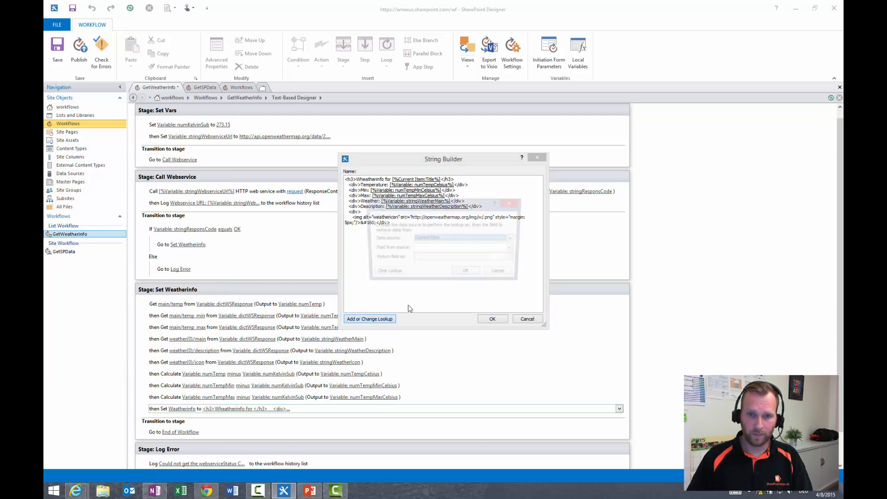
left_click(451, 239)
left_click(452, 252)
left_click(459, 249)
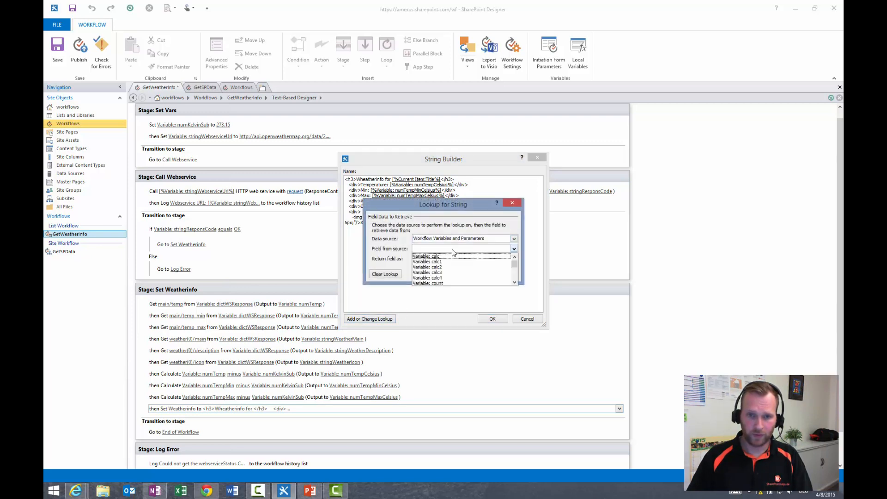
scroll(484, 274, "down", 3)
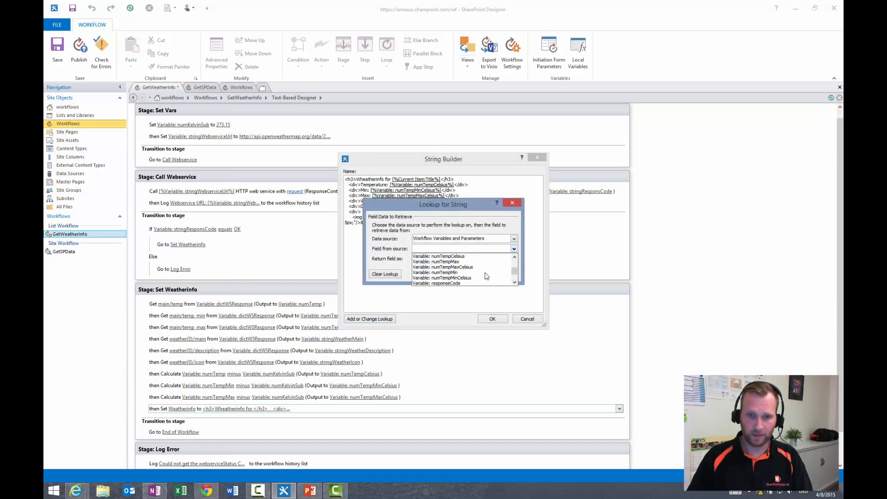
left_click(471, 284)
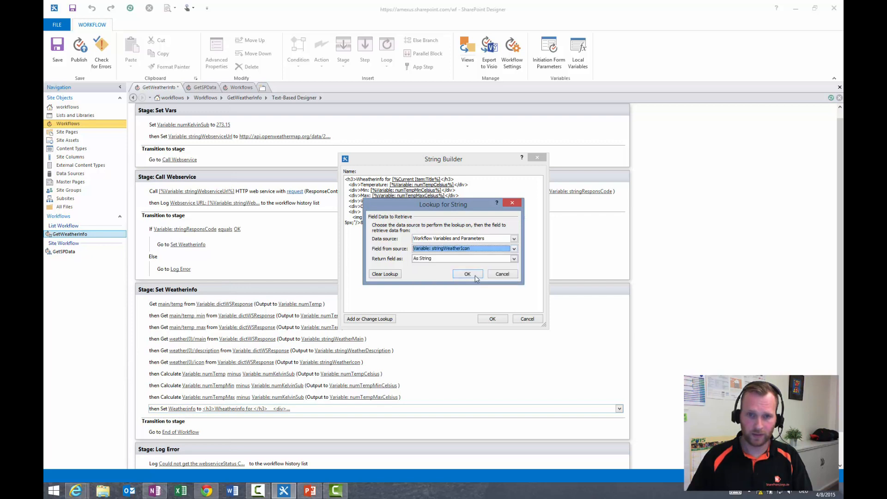
left_click(475, 276)
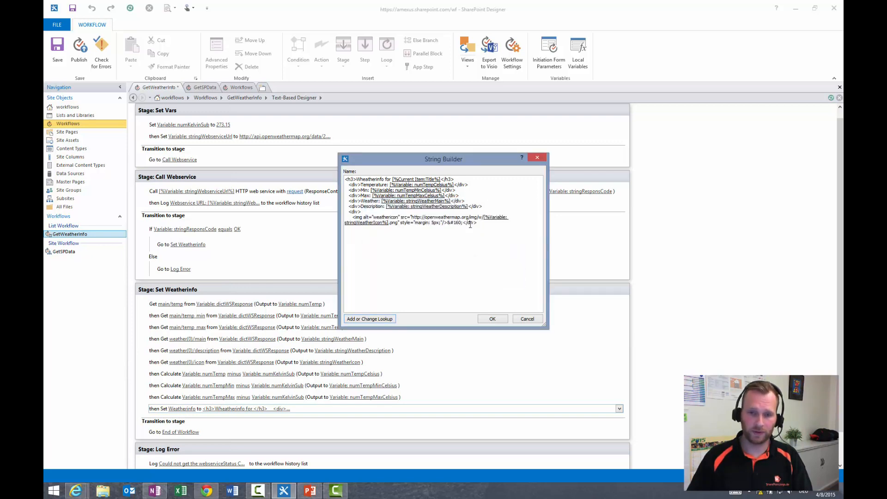
left_click(492, 319)
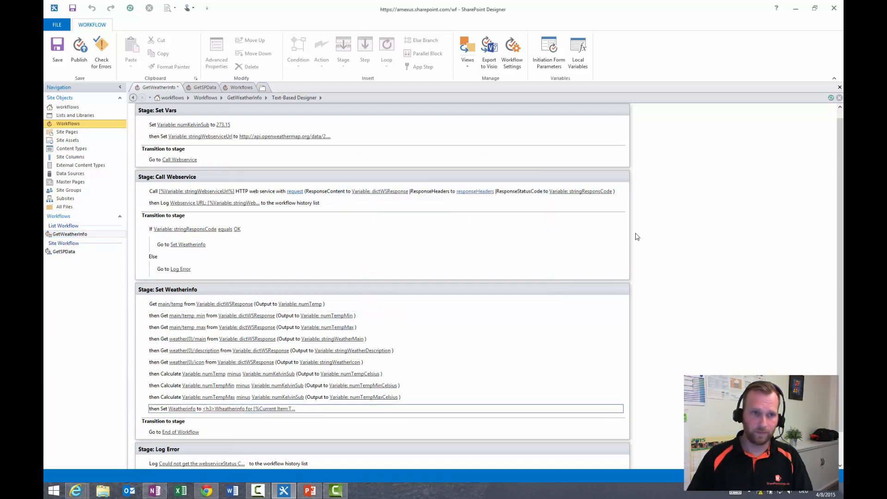
Save the GetWeatherInfo workflow, then switch to Internet Explorer and reload the CityInfo list
left_click(48, 46)
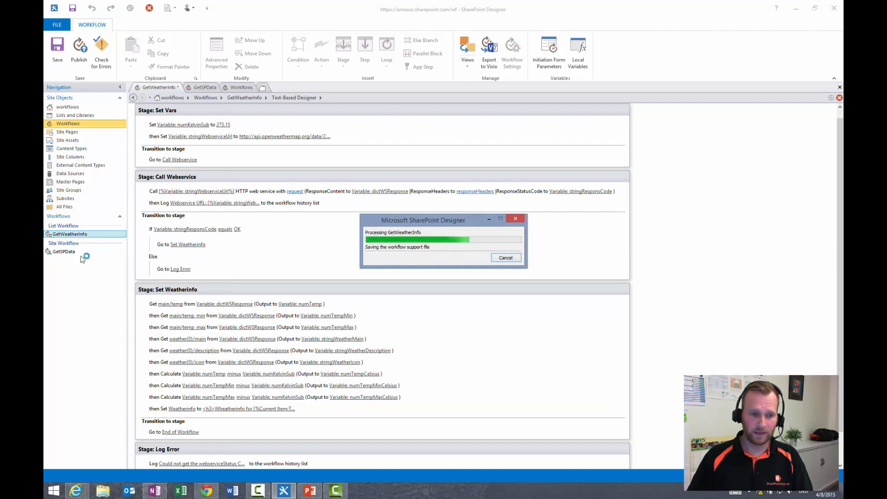
mouse_move(76, 490)
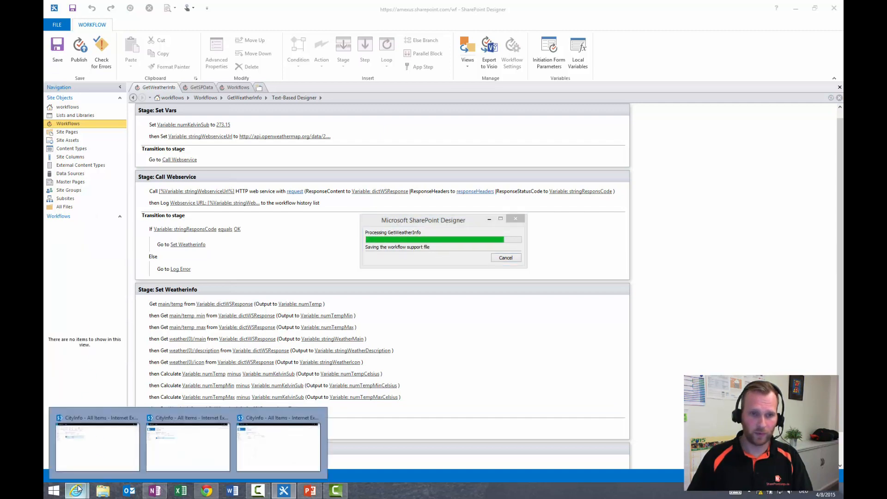
left_click(95, 446)
key("F5")
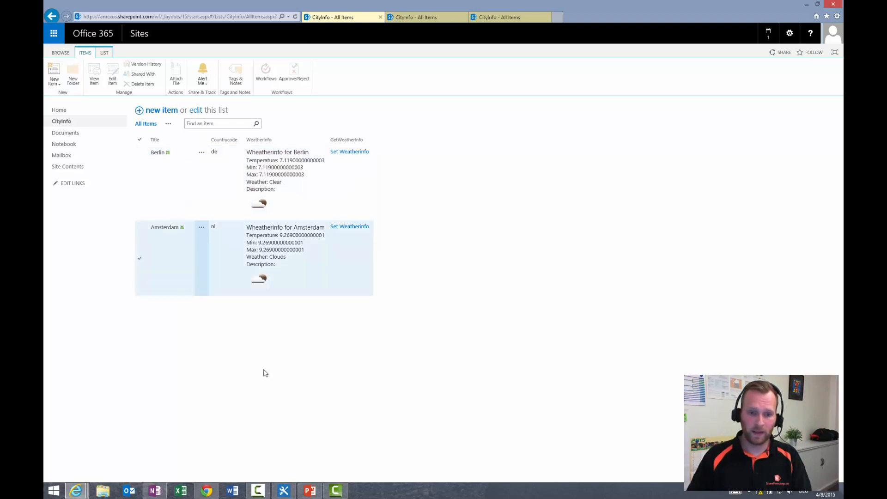
Switch back to SharePoint Designer and open the GetSPData site workflow in the text-based designer
left_click(283, 490)
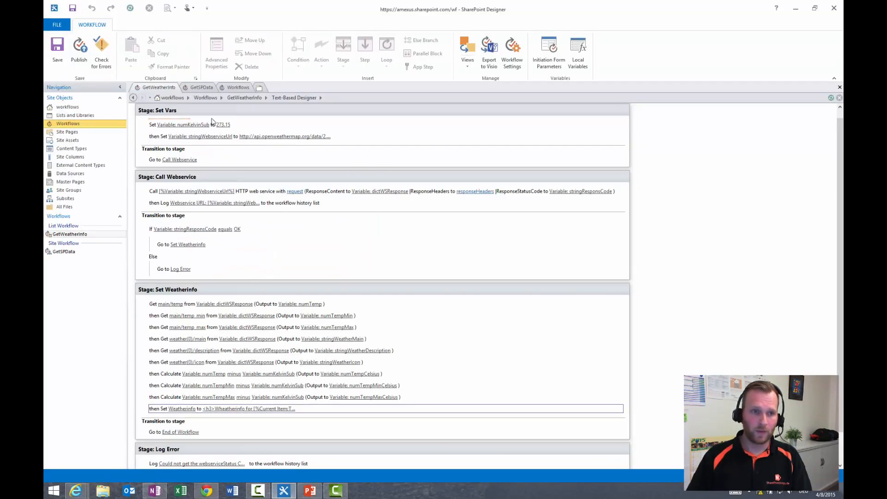
left_click(84, 121)
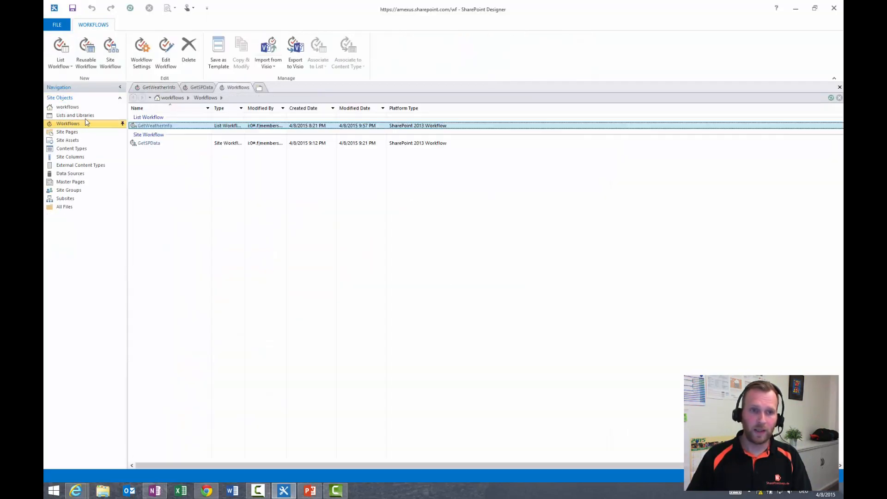
left_click(154, 145)
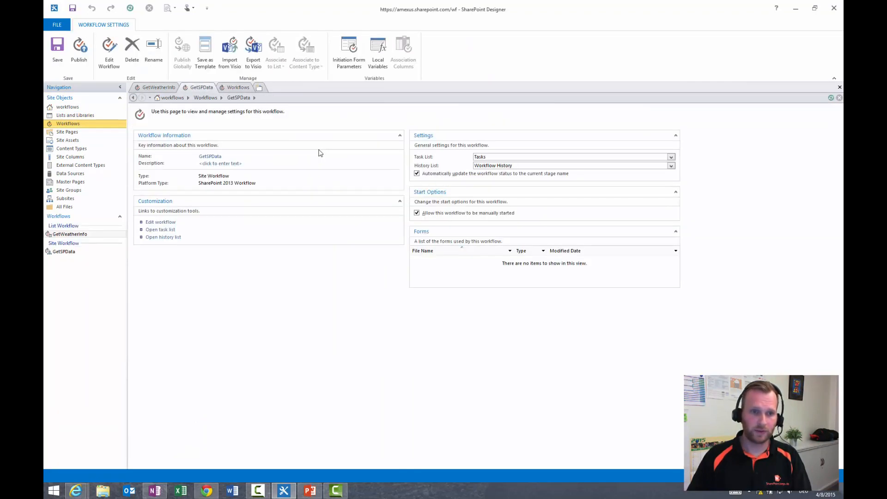
left_click(168, 222)
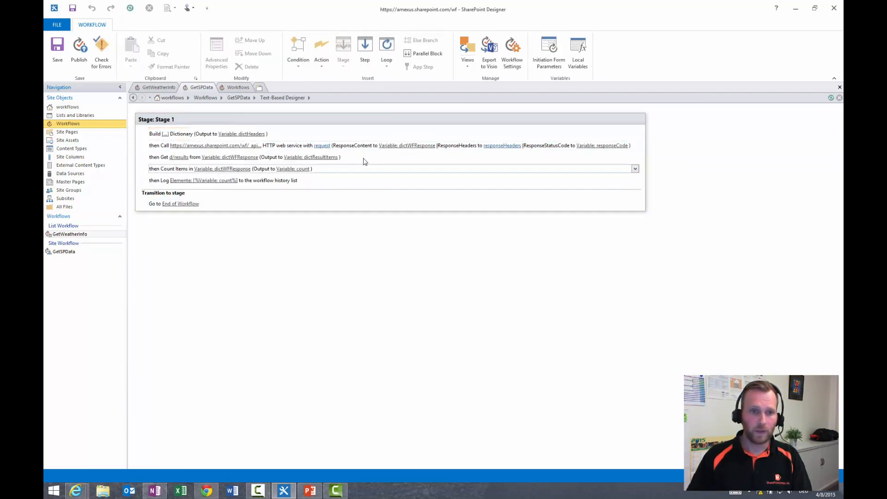
Examine the web service URL of the HTTP call in Stage 1, including its $select query, and leave it without changes
left_click(215, 145)
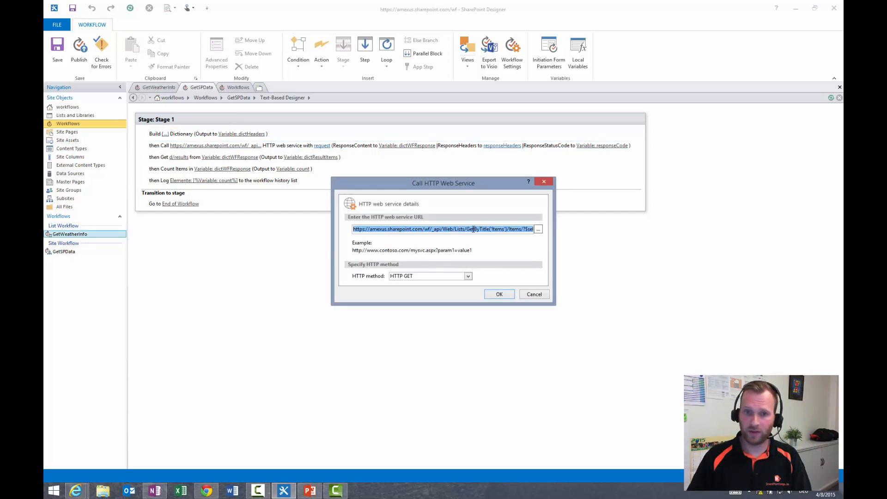
left_click_drag(493, 228, 554, 225)
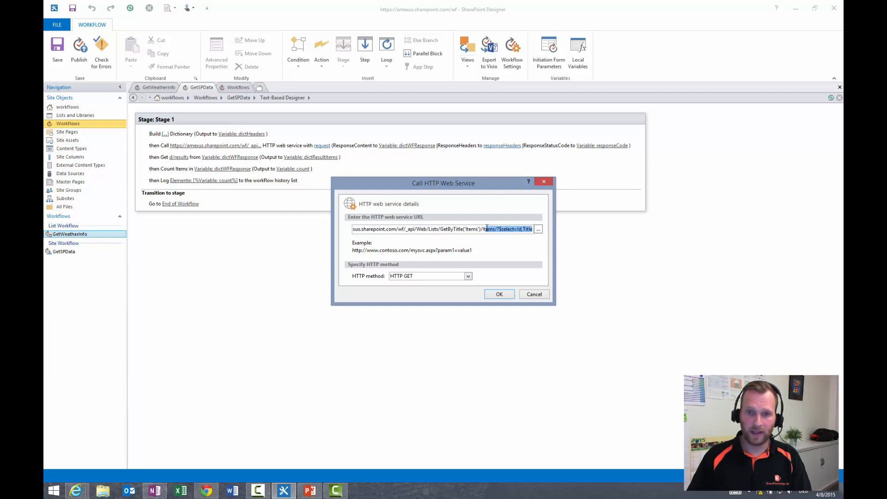
left_click_drag(500, 230, 548, 228)
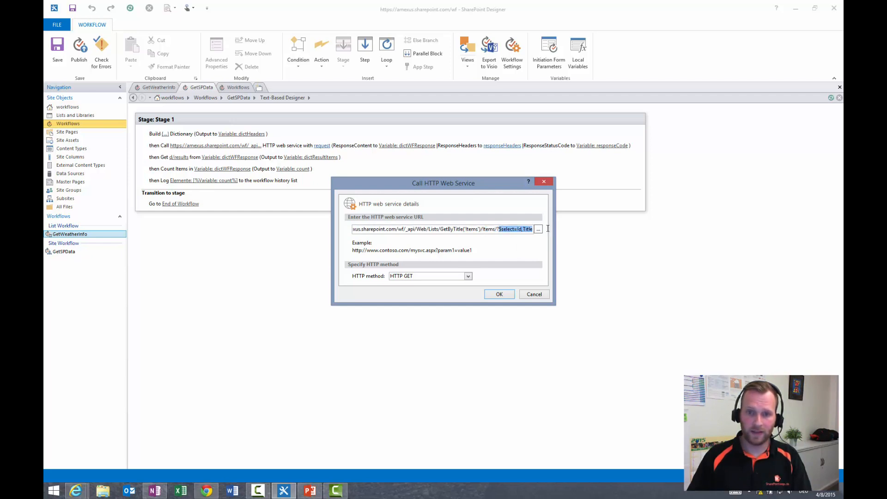
left_click(533, 294)
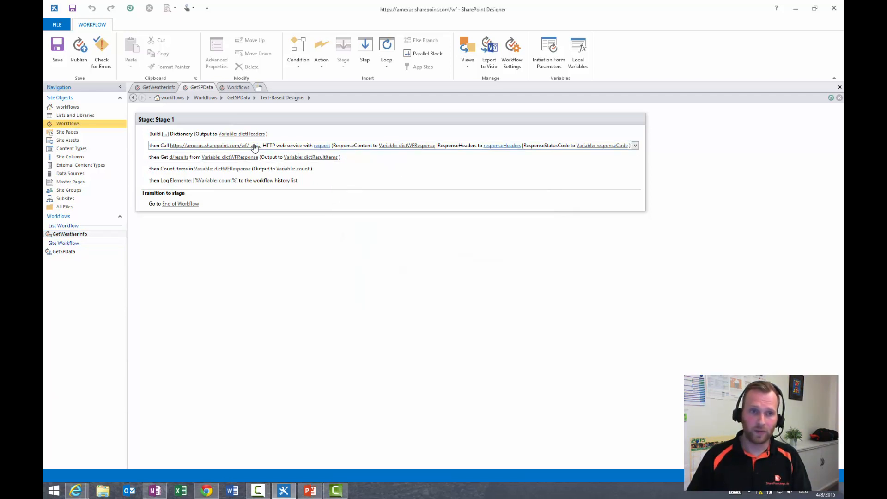
Open the Build Dictionary action's entries and examine the value of the Accept header item
left_click(178, 135)
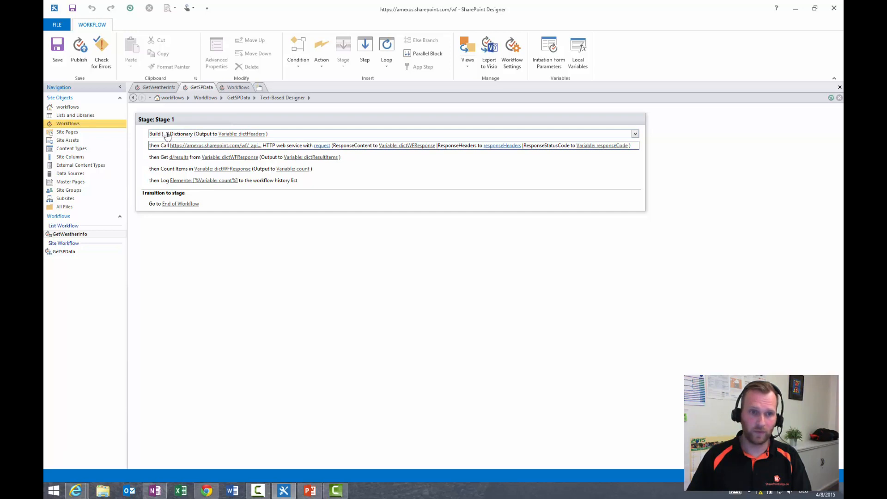
left_click(166, 134)
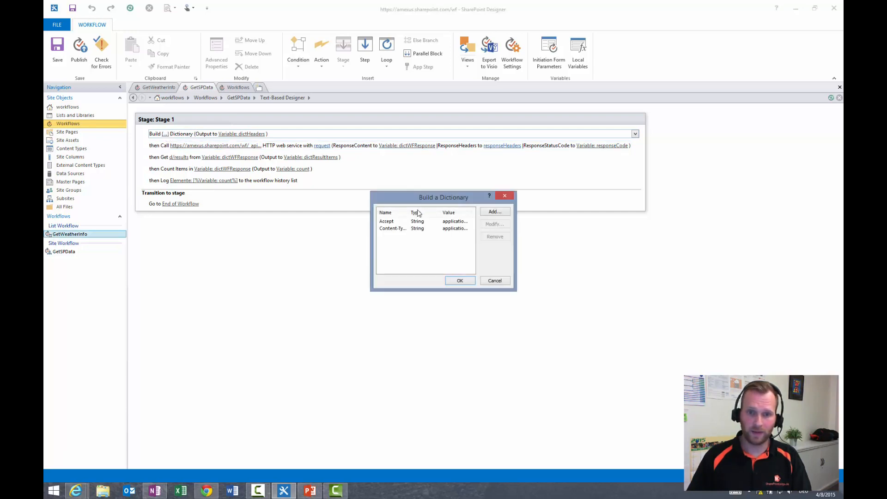
mouse_move(408, 210)
left_mouse_down()
mouse_move(444, 210)
mouse_move(415, 212)
left_mouse_up()
left_click(402, 221)
double_click(402, 221)
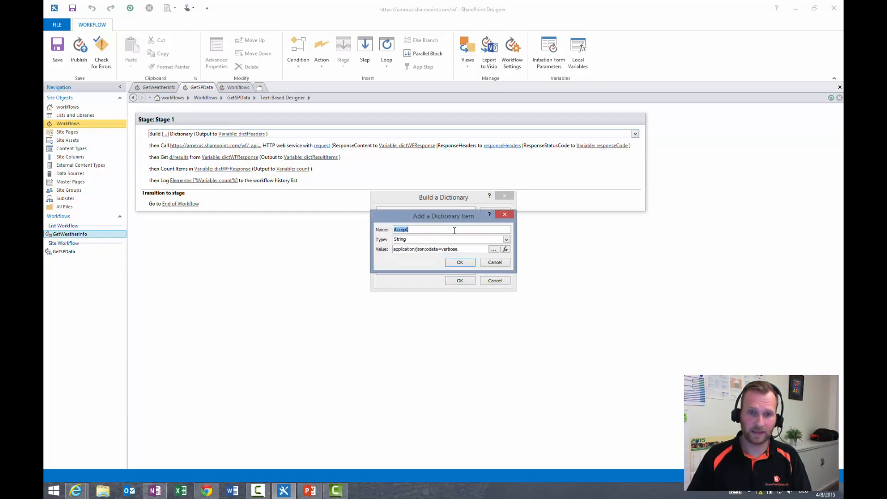
left_click_drag(461, 248, 355, 245)
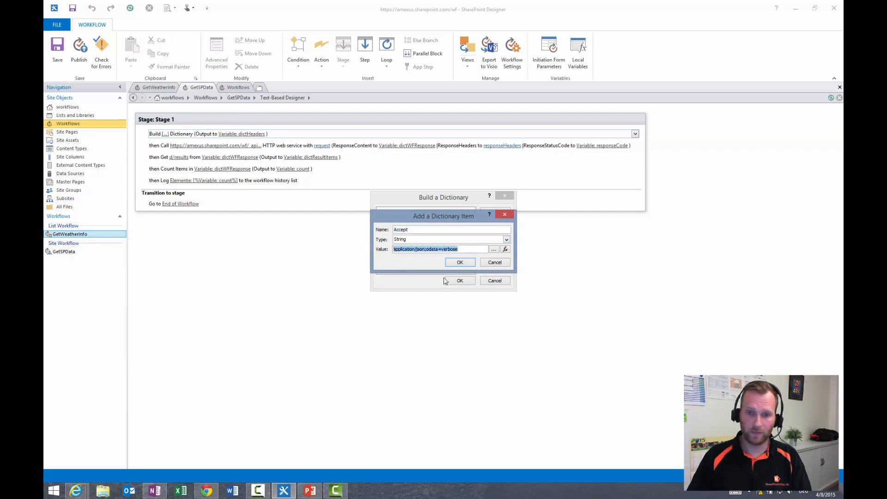
left_click(460, 261)
Examine the value of the Content-Type dictionary item and close the dictionary with its entries confirmed
double_click(424, 229)
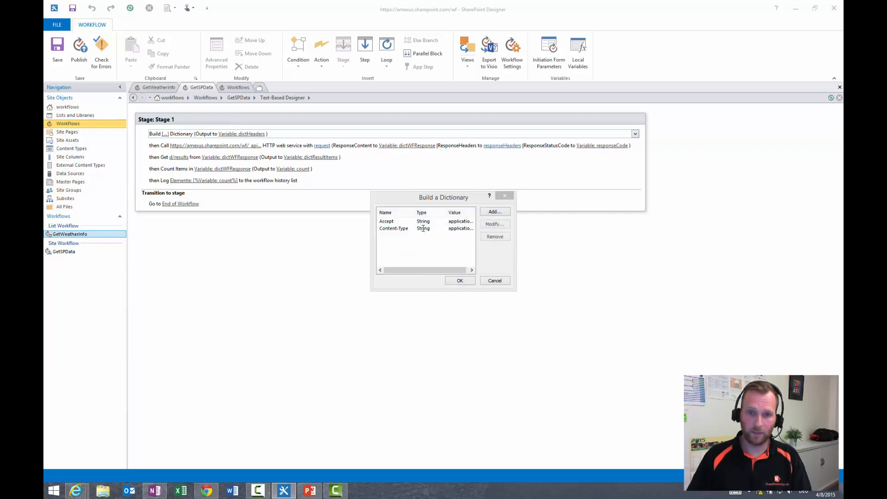
key("Tab")
key("Tab")
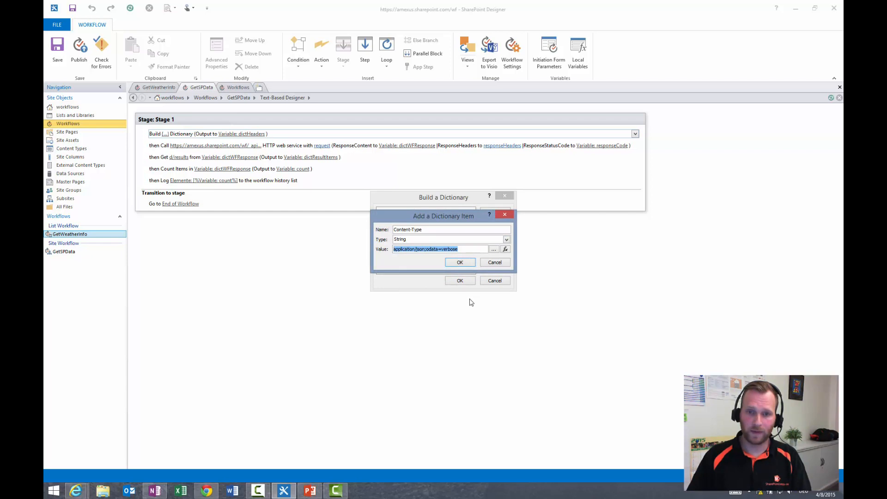
left_click(459, 262)
left_click(460, 282)
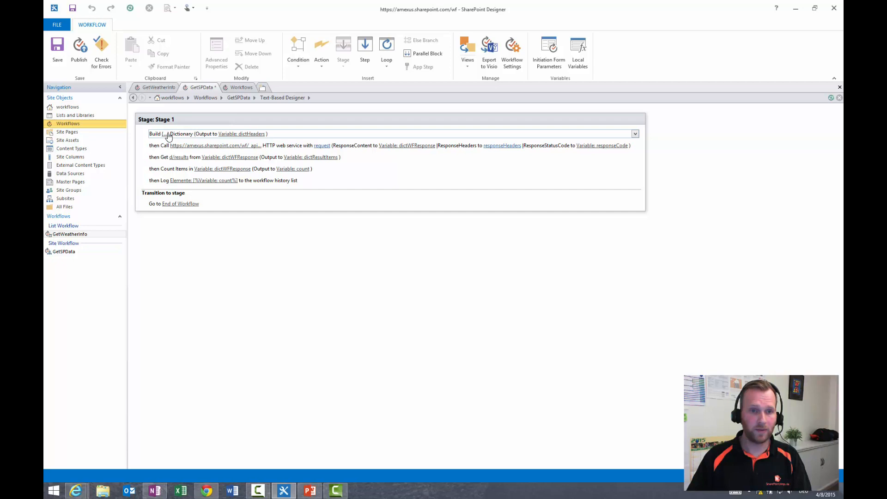
Examine the RequestHeaders variable in the properties of the Call HTTP Web Service action and confirm the dialog
left_click(259, 134)
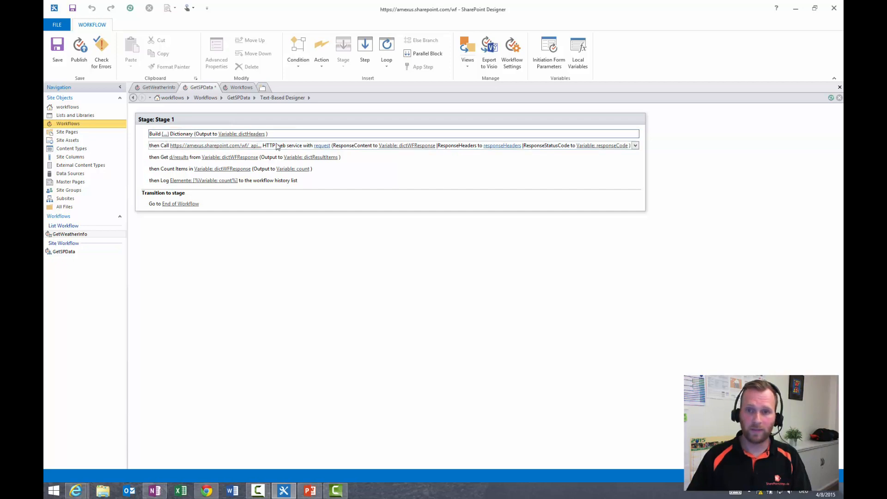
left_click(635, 146)
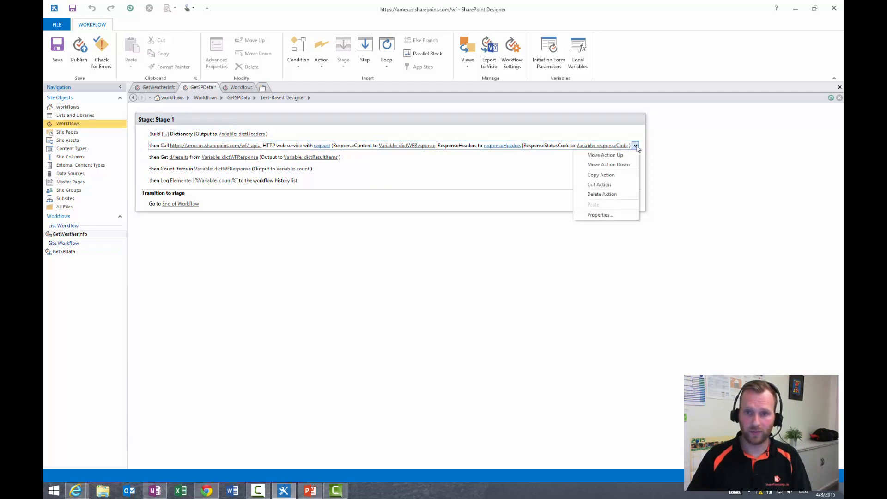
left_click(627, 216)
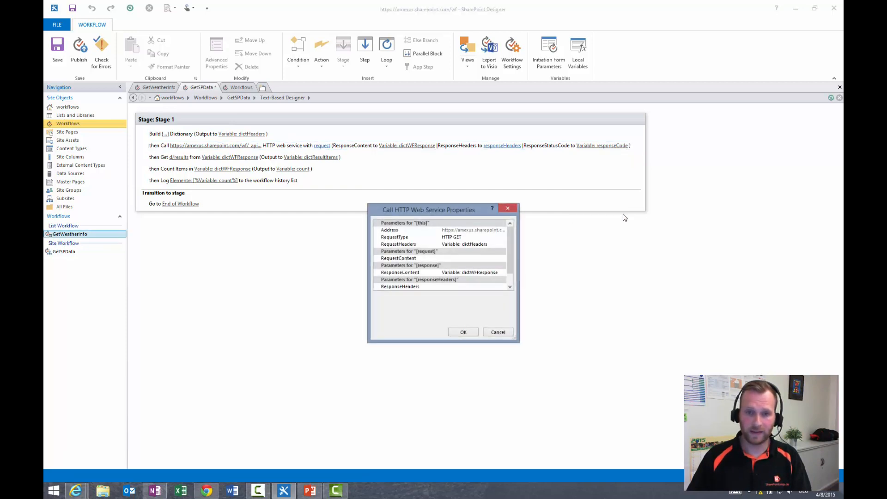
left_click(386, 244)
left_click(447, 245)
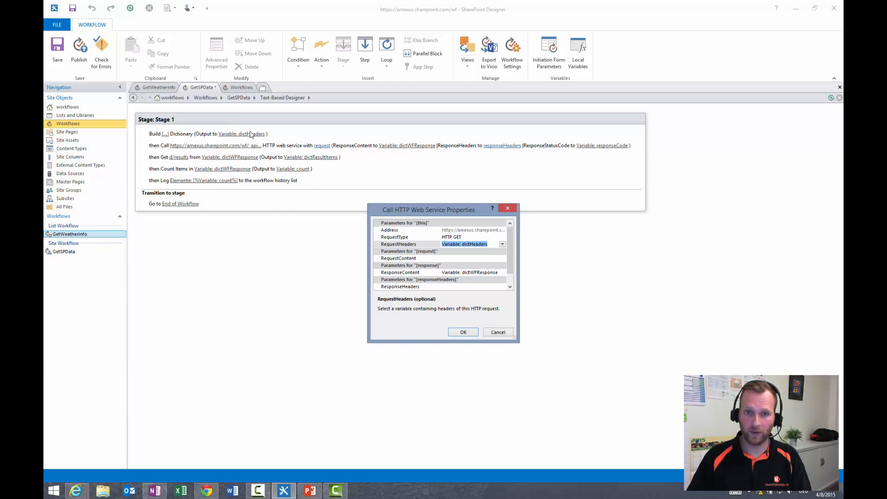
left_click(462, 336)
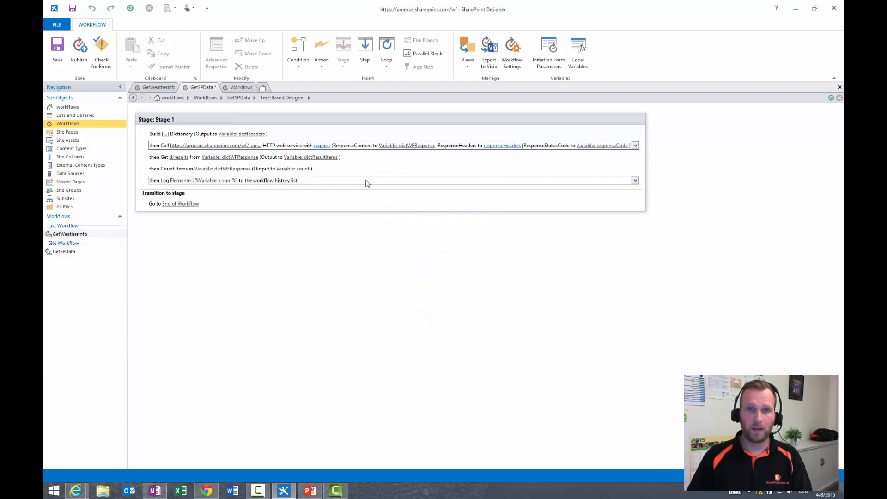